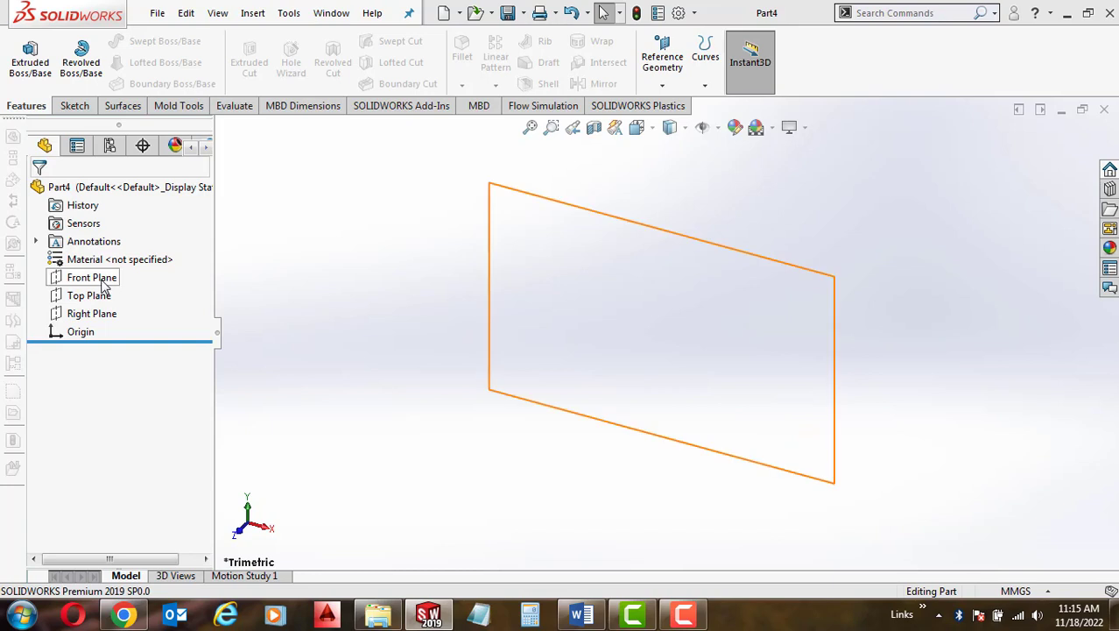
- Sketch a circle of about 84.6 mm diameter centred on the origin of the Front Plane
{"action": "left_click", "coordinate": [95, 278]}
{"action": "right_click", "coordinate": [88, 282]}
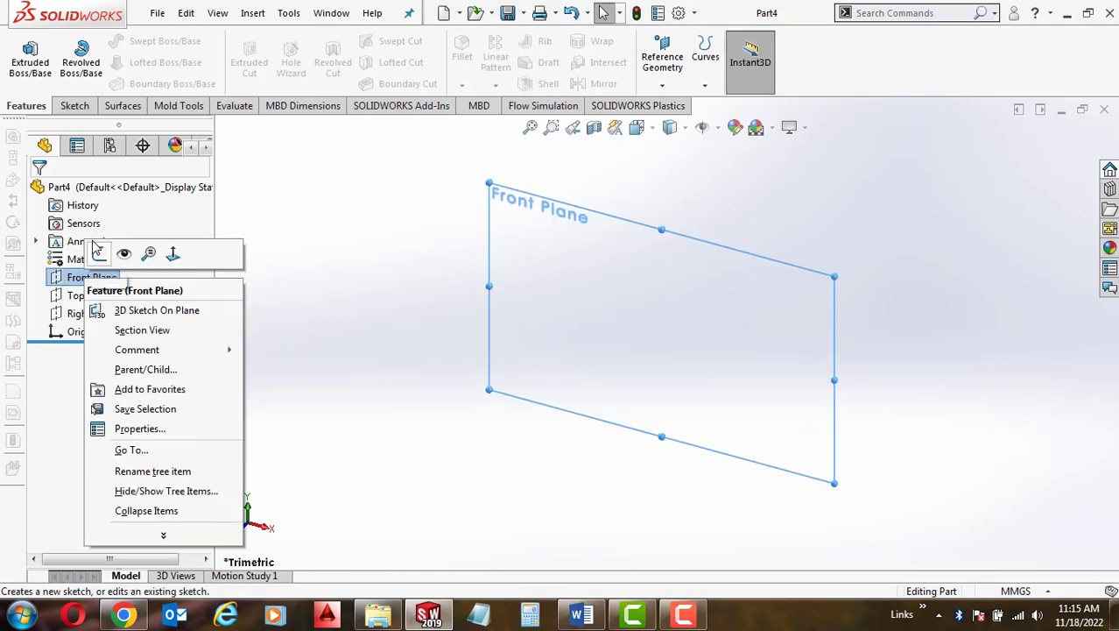
{"action": "left_click", "coordinate": [99, 253]}
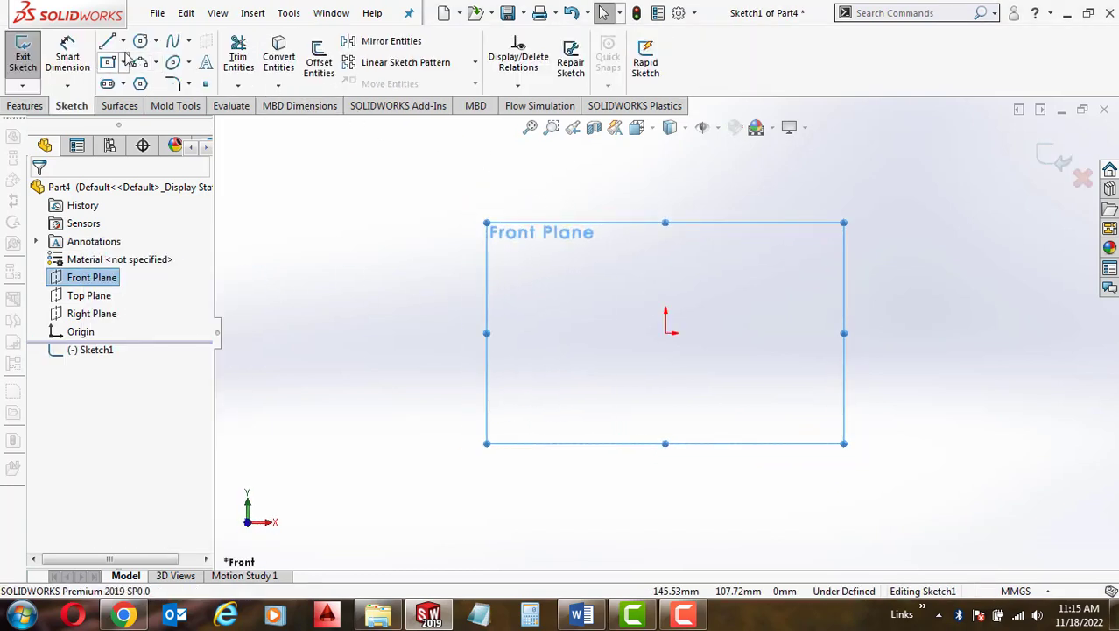
{"action": "left_click", "coordinate": [140, 41]}
{"action": "left_click", "coordinate": [665, 332]}
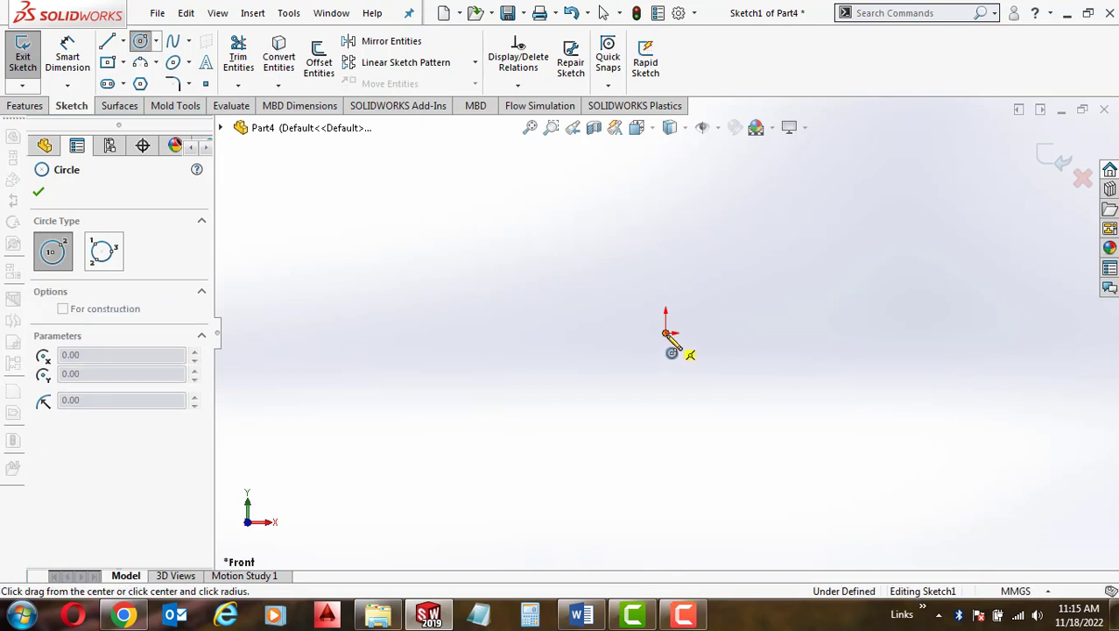
{"action": "left_click", "coordinate": [665, 417]}
- Dimension the circle's diameter to 50 mm and close the sketch
{"action": "left_click", "coordinate": [67, 56]}
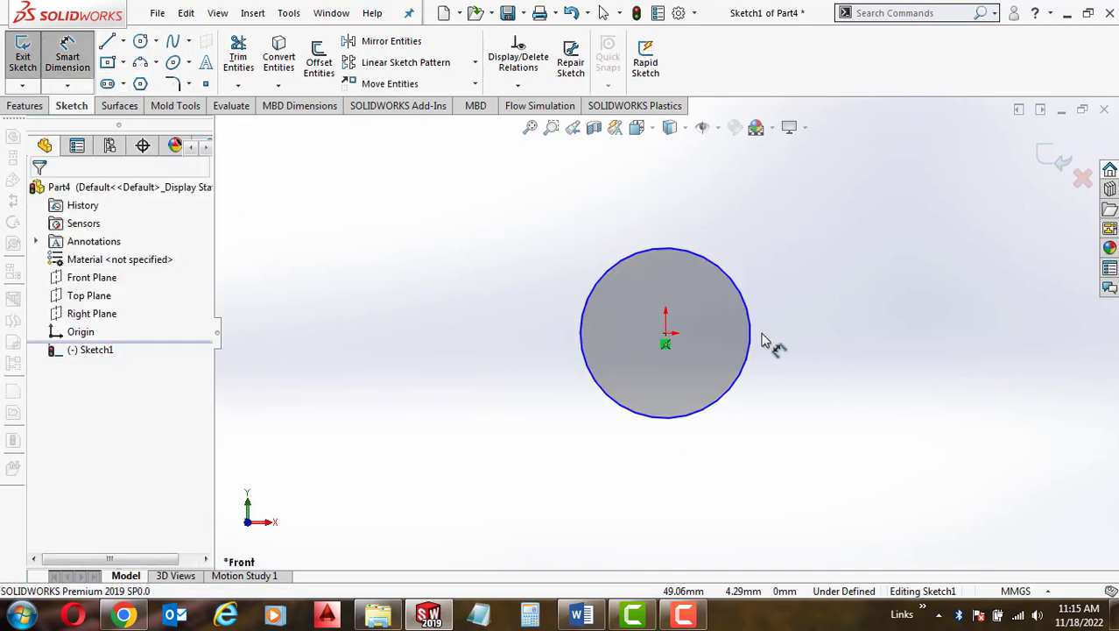
{"action": "left_click", "coordinate": [751, 357]}
{"action": "left_click", "coordinate": [741, 472]}
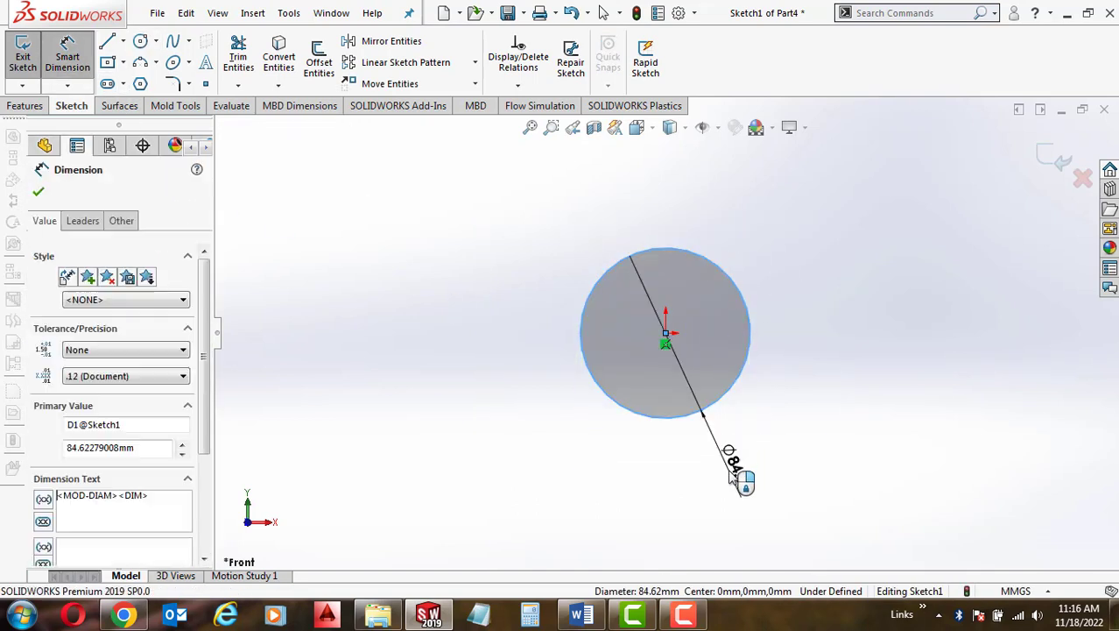
{"action": "type", "text": "50"}
{"action": "key", "text": "Return"}
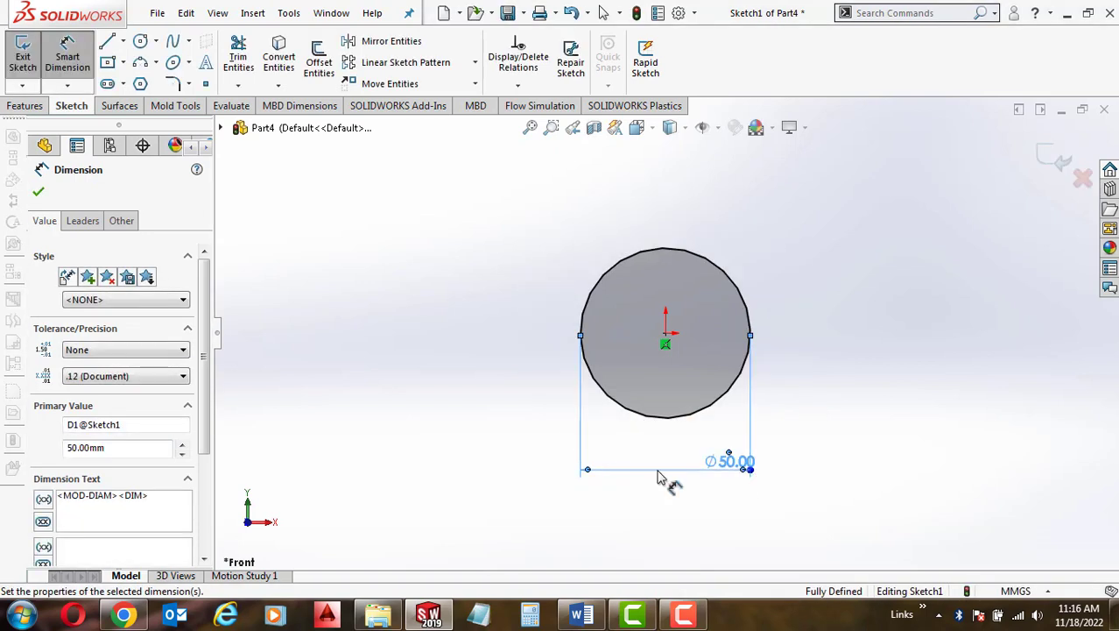
{"action": "left_click", "coordinate": [1067, 171]}
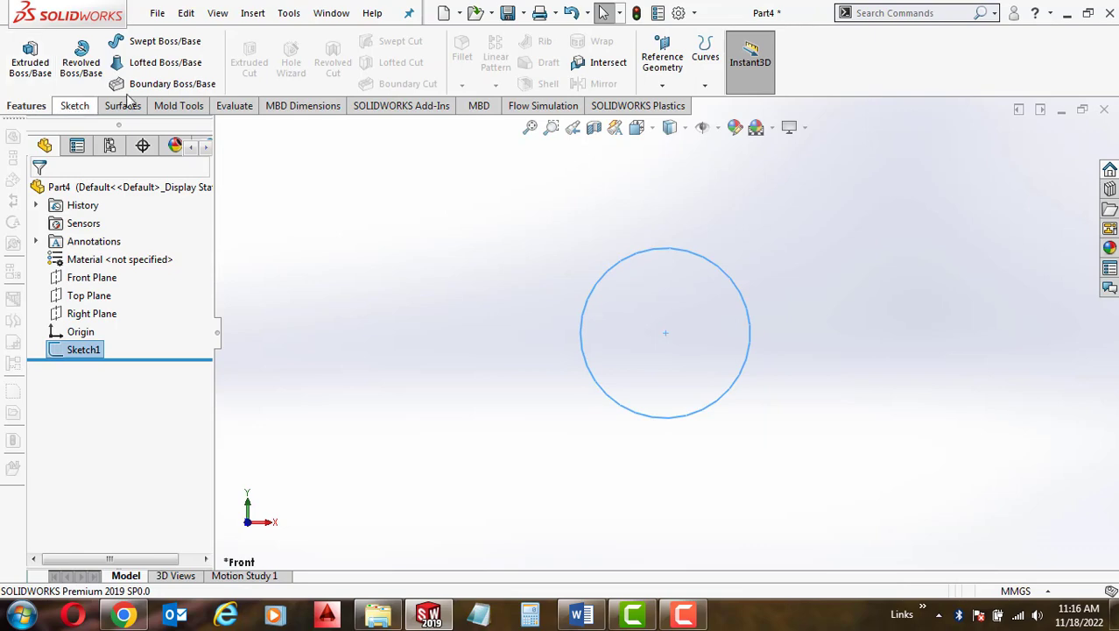
- Define a helix on the 50 mm circle by pitch and revolution, with a constant 1 mm pitch and 20 revolutions
{"action": "left_click", "coordinate": [708, 86]}
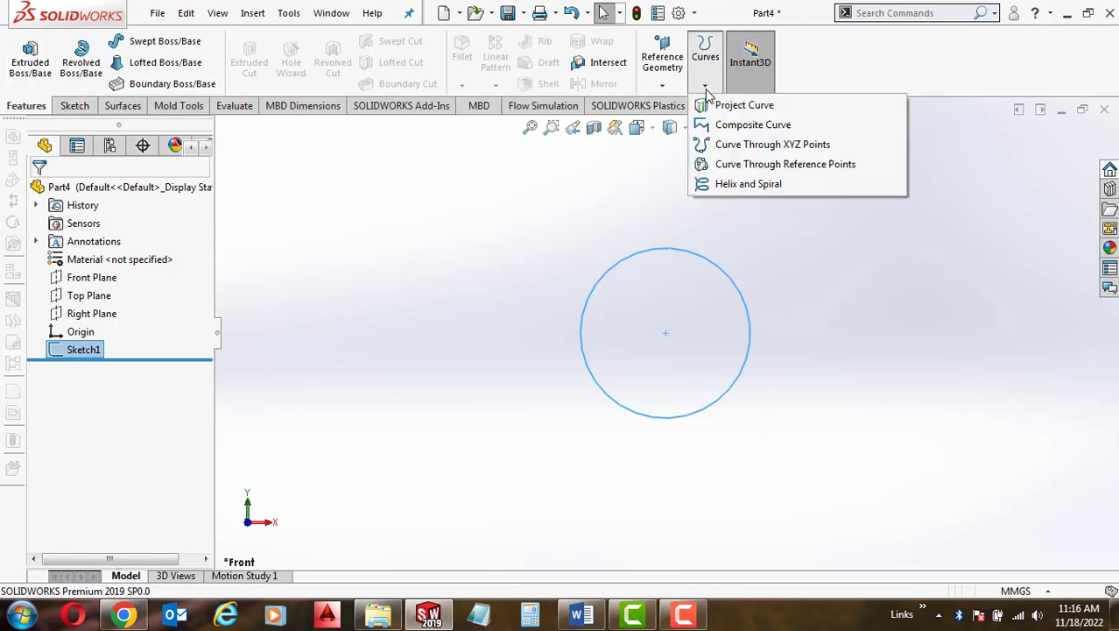
{"action": "left_click", "coordinate": [751, 188]}
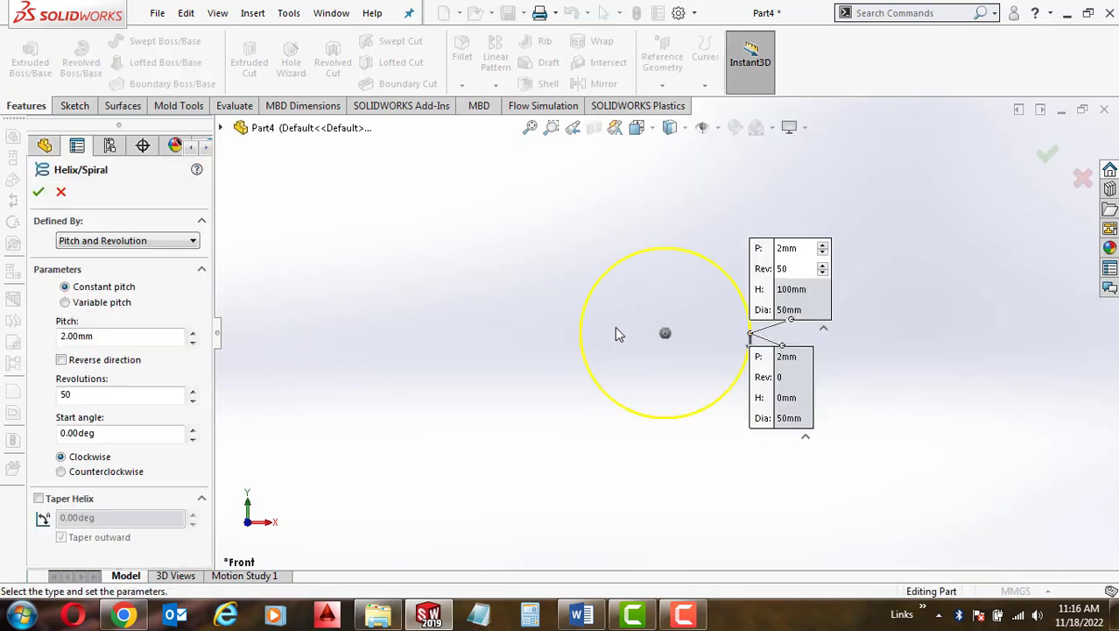
{"action": "middle_click_drag", "start_coordinate": [659, 332], "coordinate": [755, 347]}
{"action": "scroll", "coordinate": [862, 391], "scroll_direction": "up", "scroll_amount": 2}
{"action": "scroll", "coordinate": [862, 390], "scroll_direction": "up", "scroll_amount": 5}
{"action": "scroll", "coordinate": [839, 322], "scroll_direction": "down", "scroll_amount": 8}
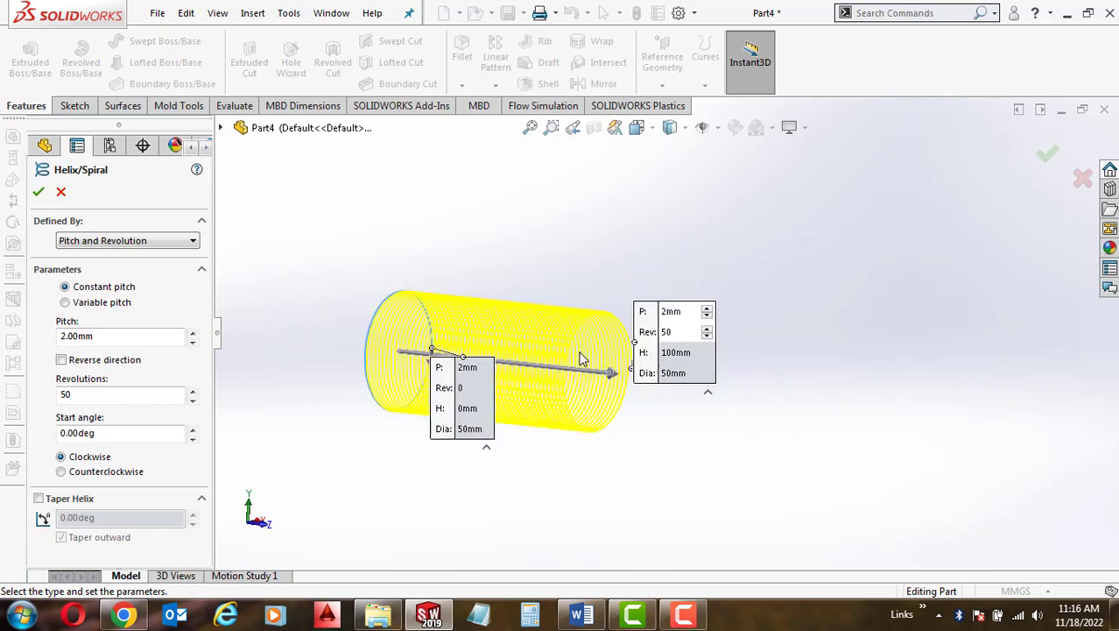
{"action": "scroll", "coordinate": [569, 354], "scroll_direction": "up", "scroll_amount": 1}
{"action": "middle_click_drag", "start_coordinate": [557, 354], "coordinate": [601, 358]}
{"action": "scroll", "coordinate": [517, 375], "scroll_direction": "down", "scroll_amount": 1}
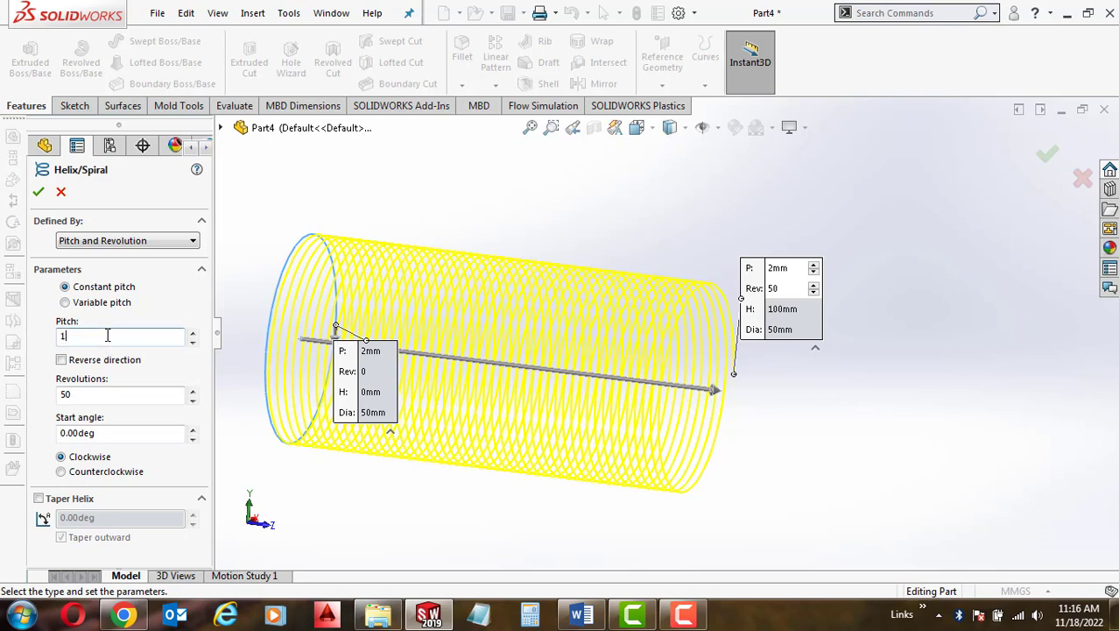
{"action": "key", "text": "Return"}
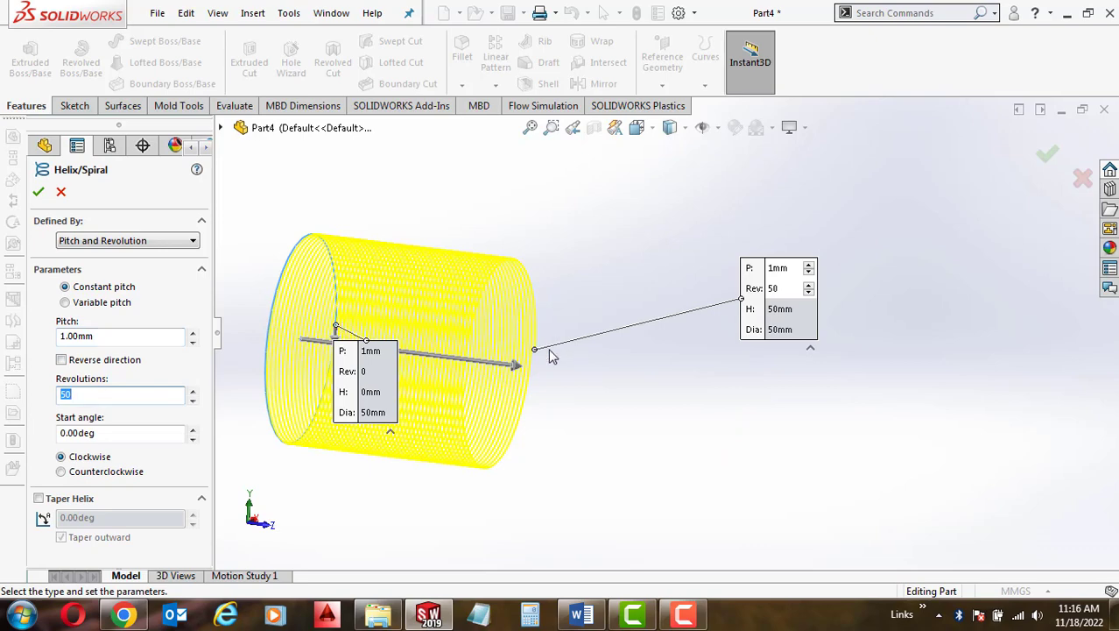
{"action": "type", "text": "20"}
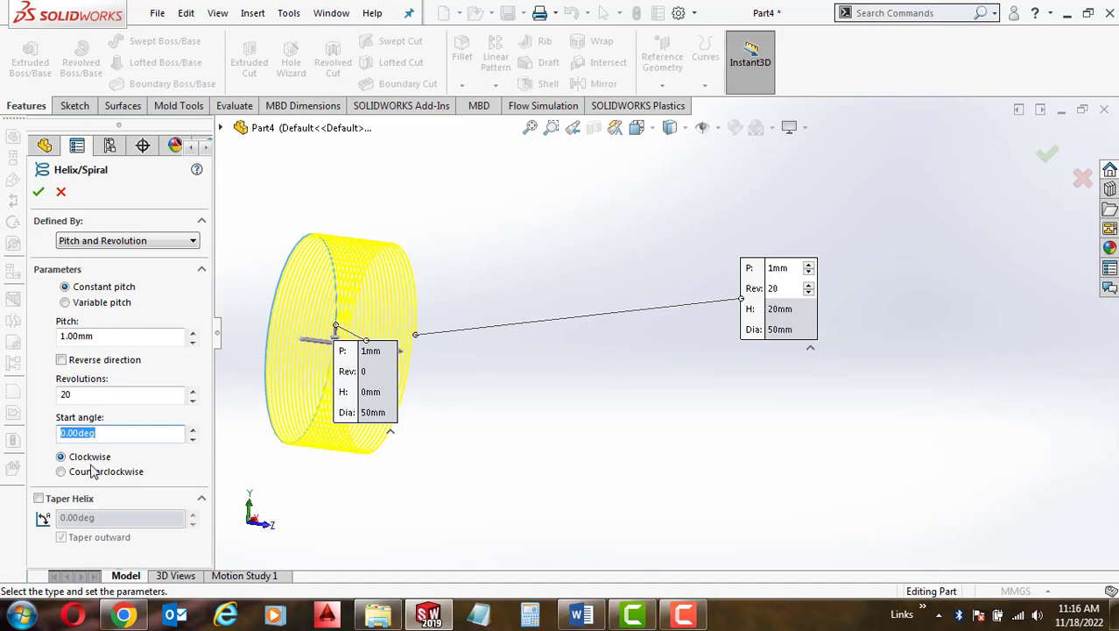
- Examine the helix preview from several angles, checking its start point and axis direction
{"action": "middle_click_drag", "start_coordinate": [363, 368], "coordinate": [448, 382]}
{"action": "scroll", "coordinate": [502, 305], "scroll_direction": "down", "scroll_amount": 4}
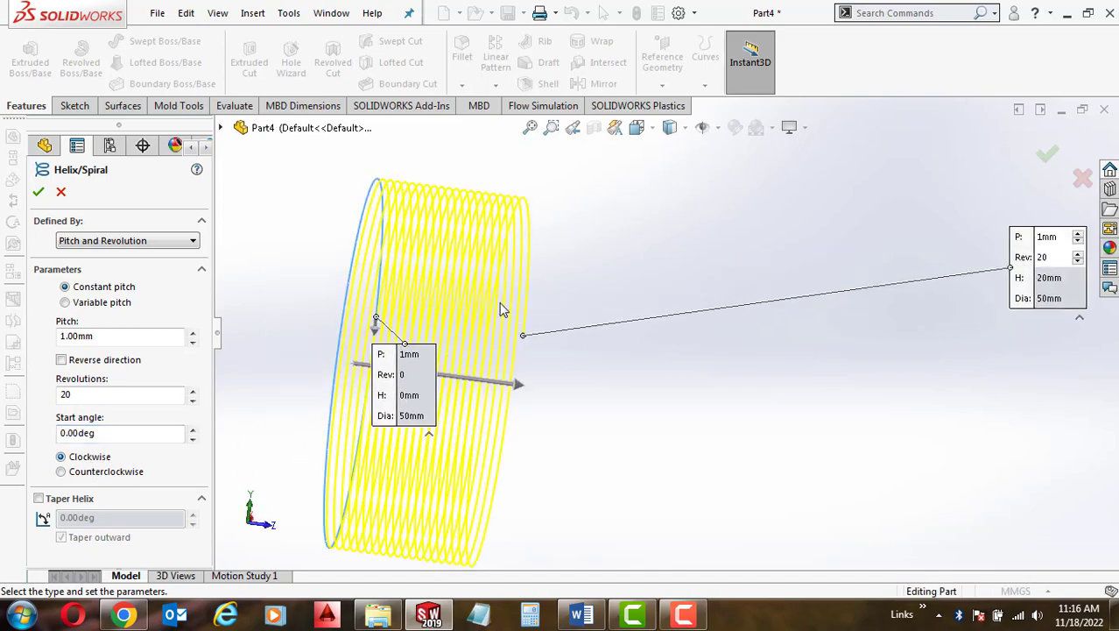
{"action": "middle_click_drag", "start_coordinate": [501, 304], "coordinate": [517, 370]}
{"action": "scroll", "coordinate": [517, 369], "scroll_direction": "up", "scroll_amount": 3}
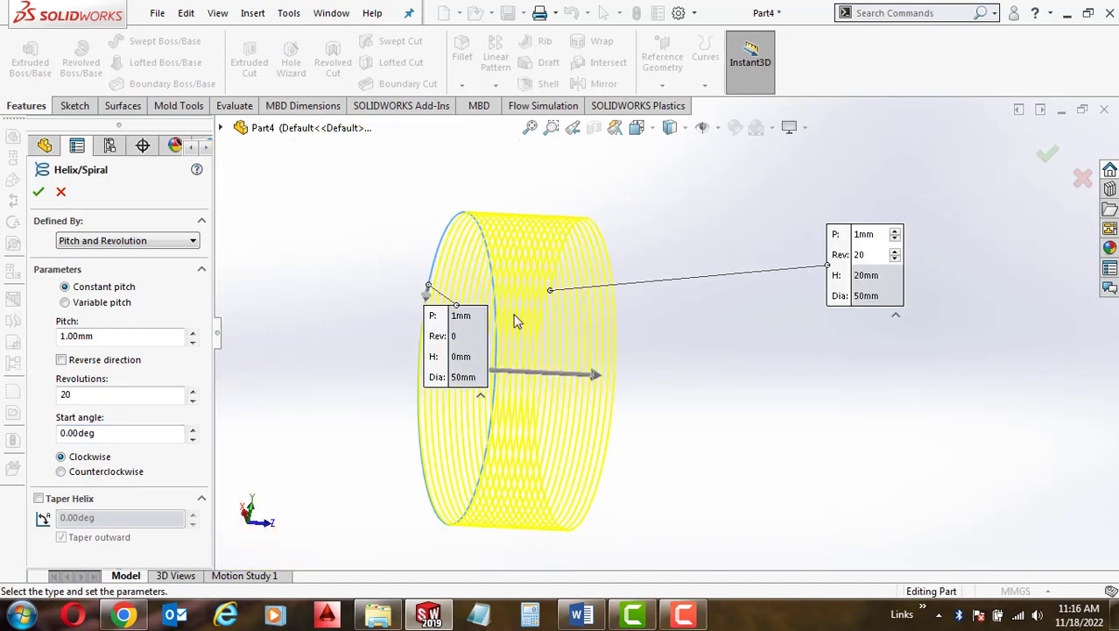
{"action": "middle_click_drag", "start_coordinate": [515, 320], "coordinate": [652, 338]}
{"action": "scroll", "coordinate": [653, 338], "scroll_direction": "down", "scroll_amount": 3}
{"action": "scroll", "coordinate": [655, 350], "scroll_direction": "up", "scroll_amount": 2}
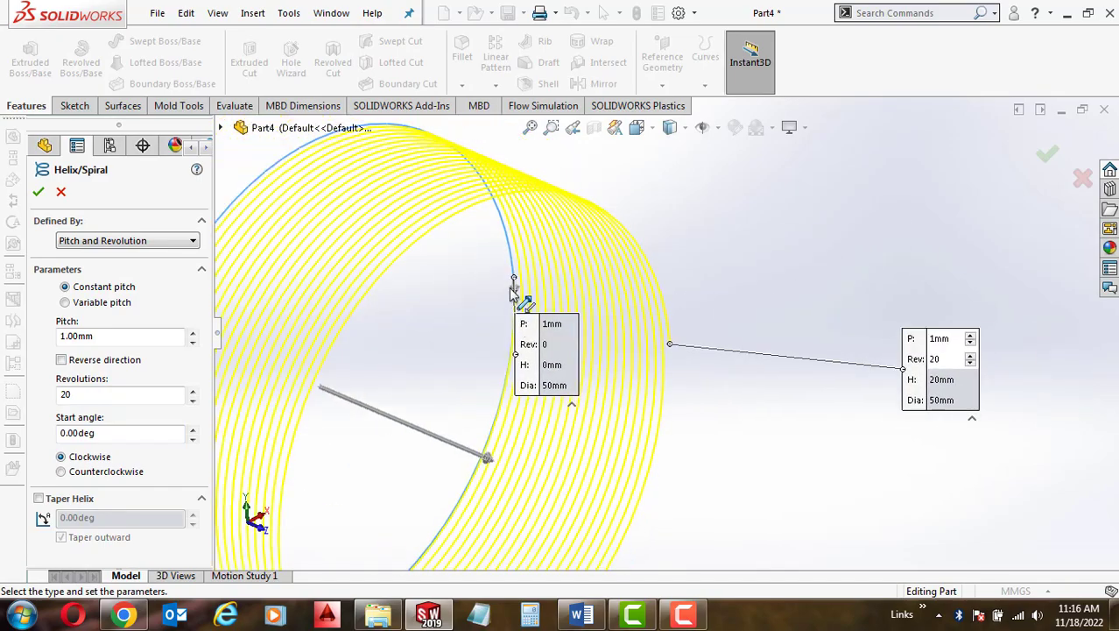
{"action": "middle_click_drag", "start_coordinate": [317, 374], "coordinate": [462, 437]}
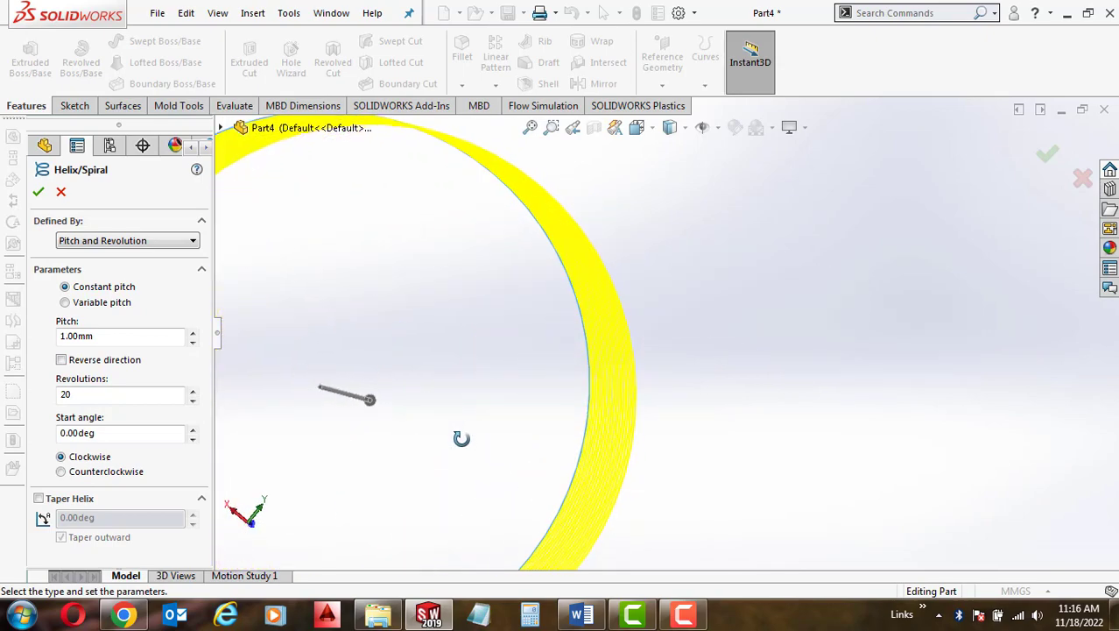
{"action": "scroll", "coordinate": [443, 377], "scroll_direction": "up", "scroll_amount": 3}
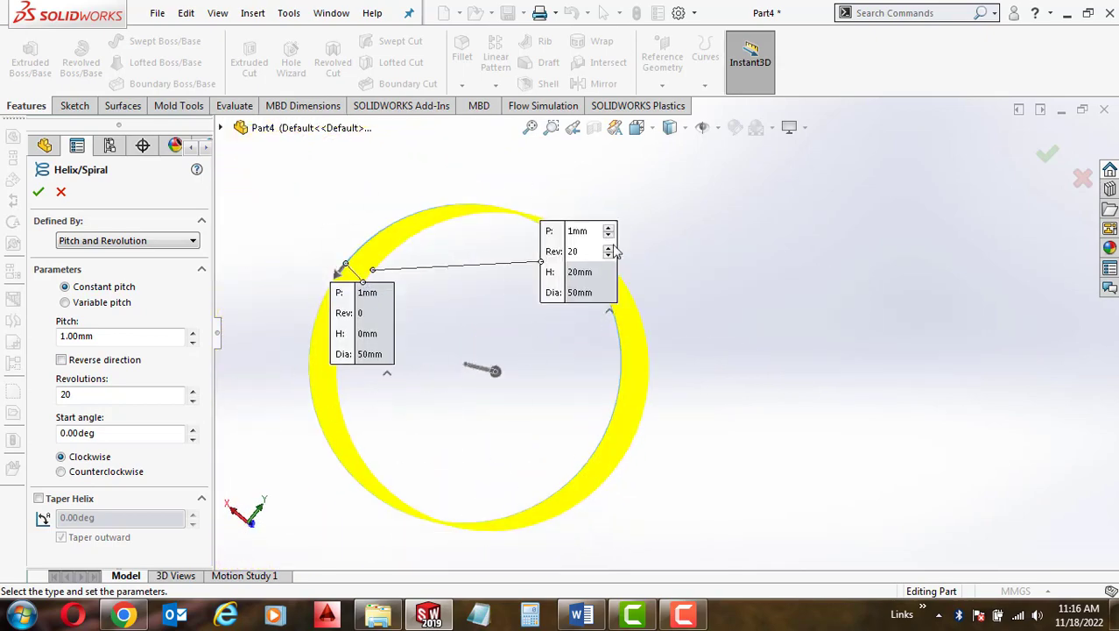
{"action": "scroll", "coordinate": [472, 452], "scroll_direction": "up", "scroll_amount": 3}
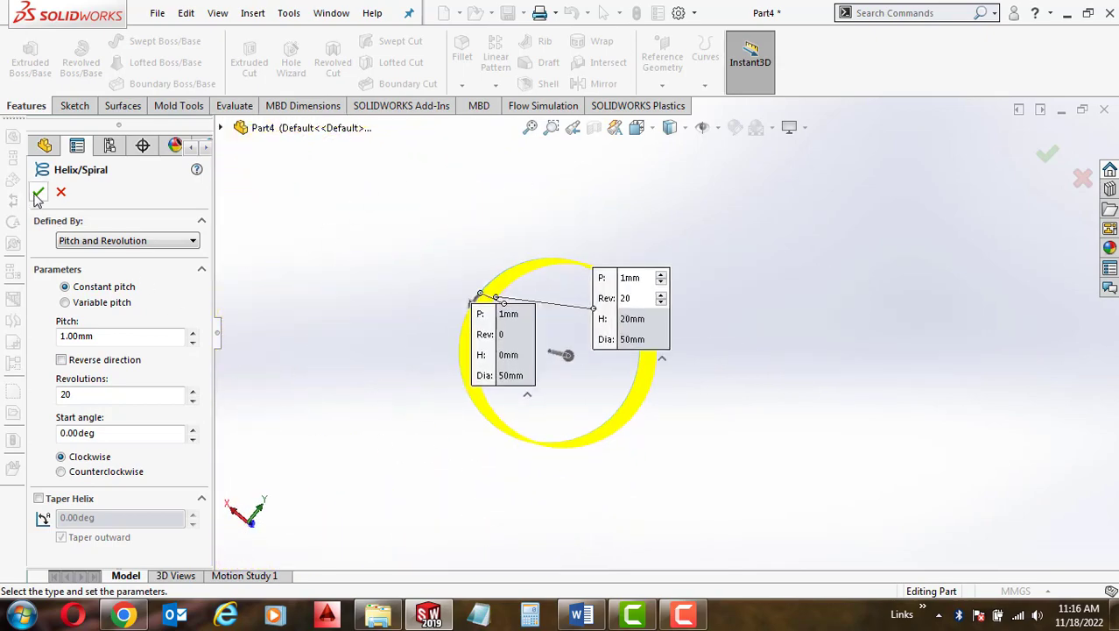
- Create the helix with the defined pitch, revolutions, 0° start angle and clockwise direction
{"action": "left_click", "coordinate": [35, 194]}
{"action": "middle_click_drag", "start_coordinate": [705, 331], "coordinate": [607, 334]}
{"action": "key", "text": "Escape"}
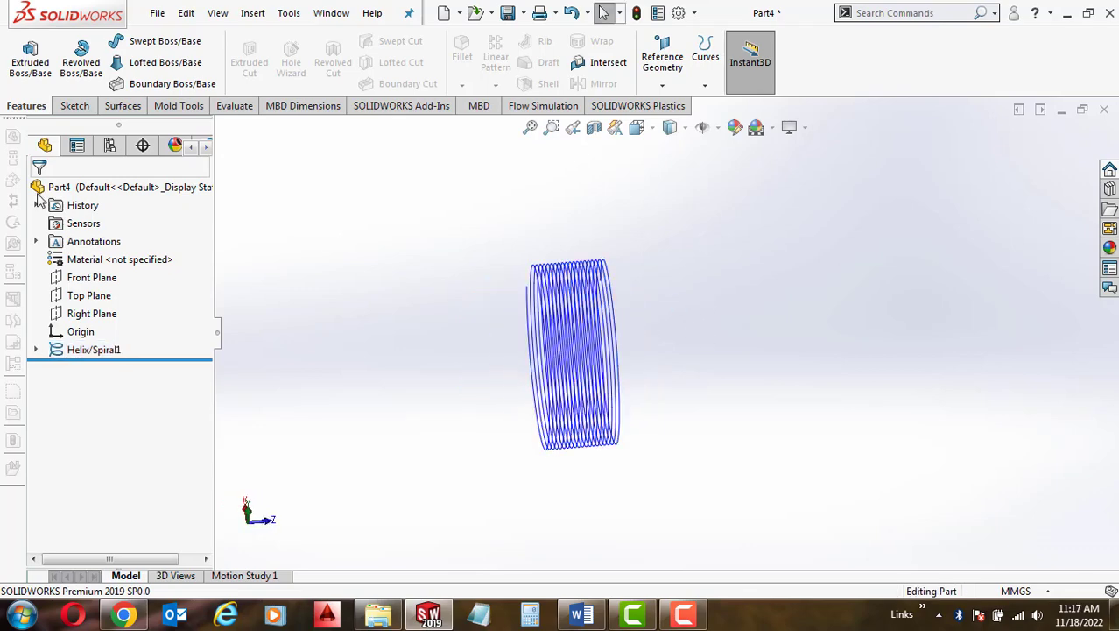
{"action": "left_click", "coordinate": [150, 44]}
{"action": "scroll", "coordinate": [539, 291], "scroll_direction": "down", "scroll_amount": 5}
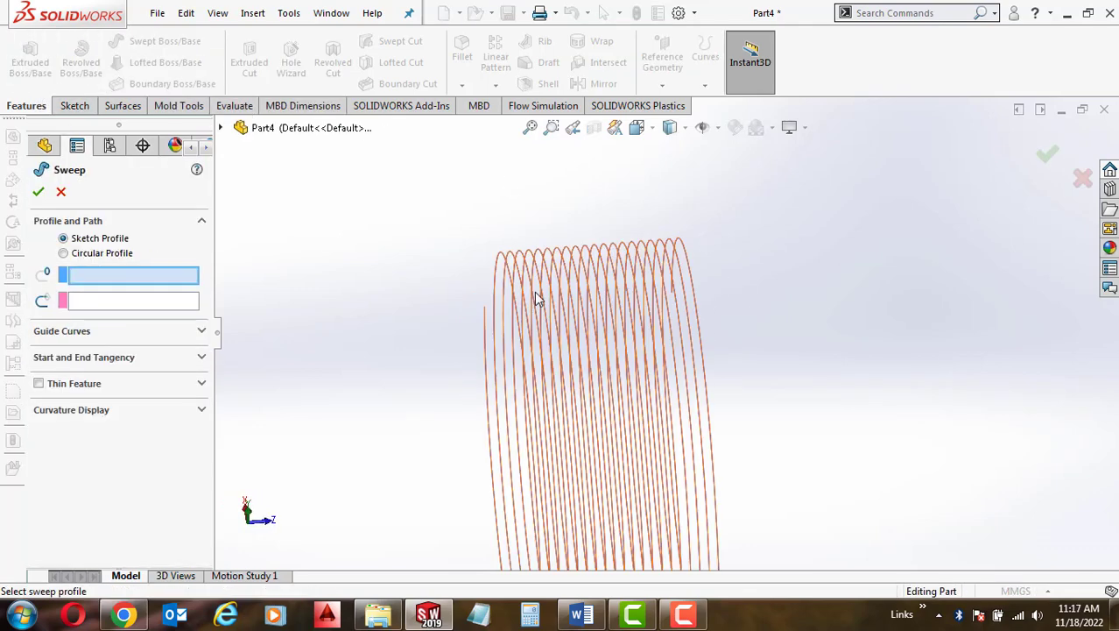
{"action": "middle_click_drag", "start_coordinate": [552, 298], "coordinate": [501, 326]}
{"action": "left_click", "coordinate": [61, 191]}
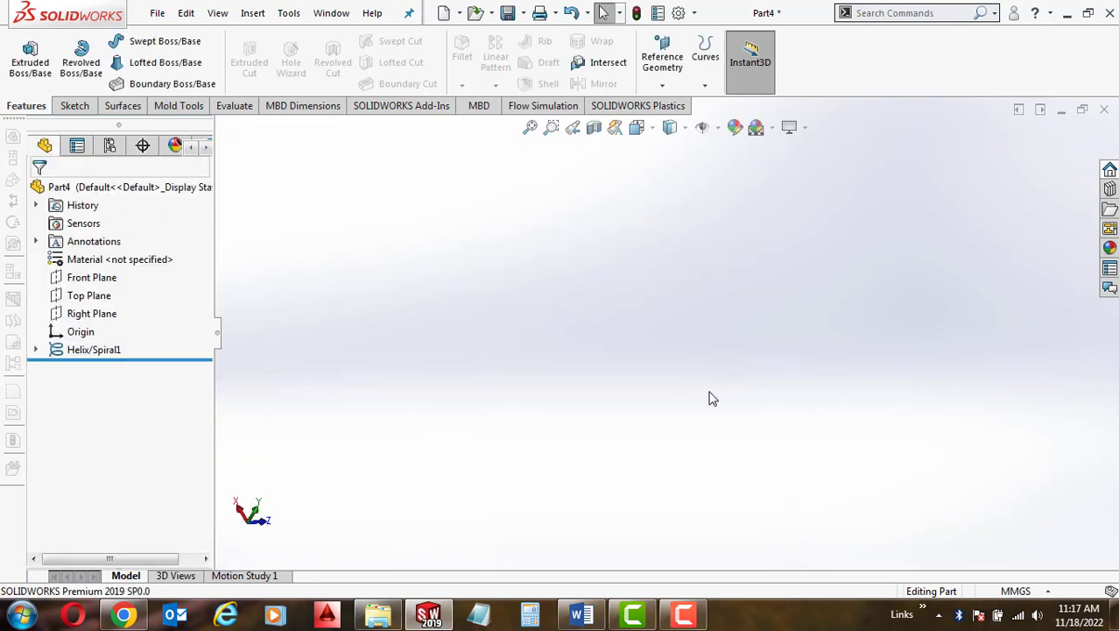
- Sketch a circle of about 0.18 mm radius on the Top Plane, centred on the helix's end point, working in the Bottom view
{"action": "middle_click_drag", "start_coordinate": [709, 395], "coordinate": [473, 515]}
{"action": "key", "text": "space"}
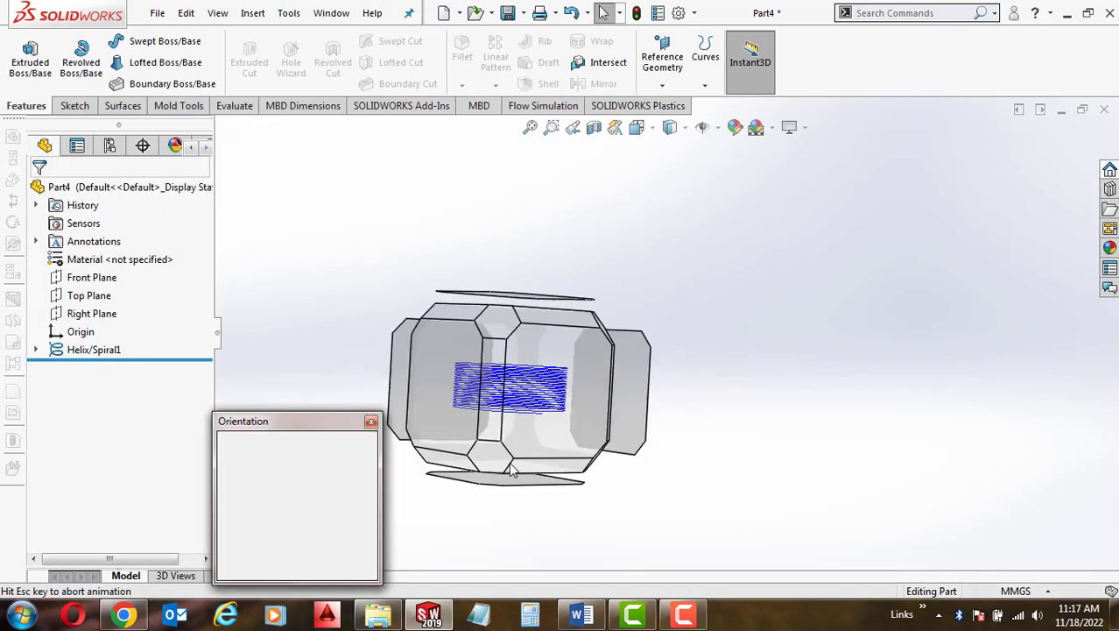
{"action": "left_click", "coordinate": [565, 399]}
{"action": "middle_click_drag", "start_coordinate": [576, 357], "coordinate": [806, 495]}
{"action": "key", "text": "space"}
{"action": "left_click", "coordinate": [506, 418]}
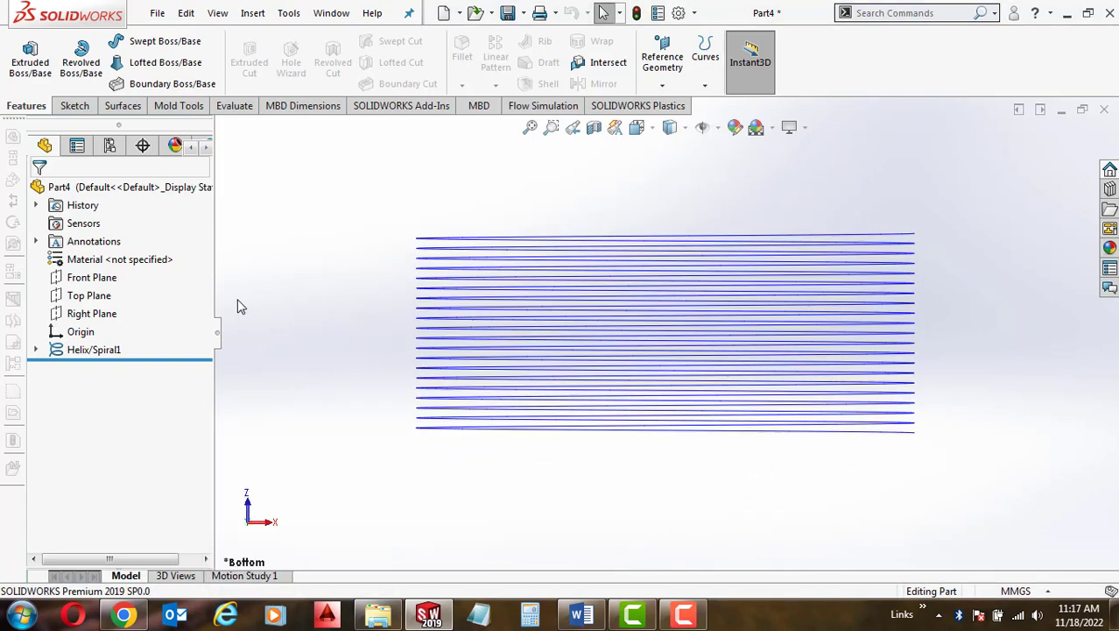
{"action": "left_click", "coordinate": [89, 297]}
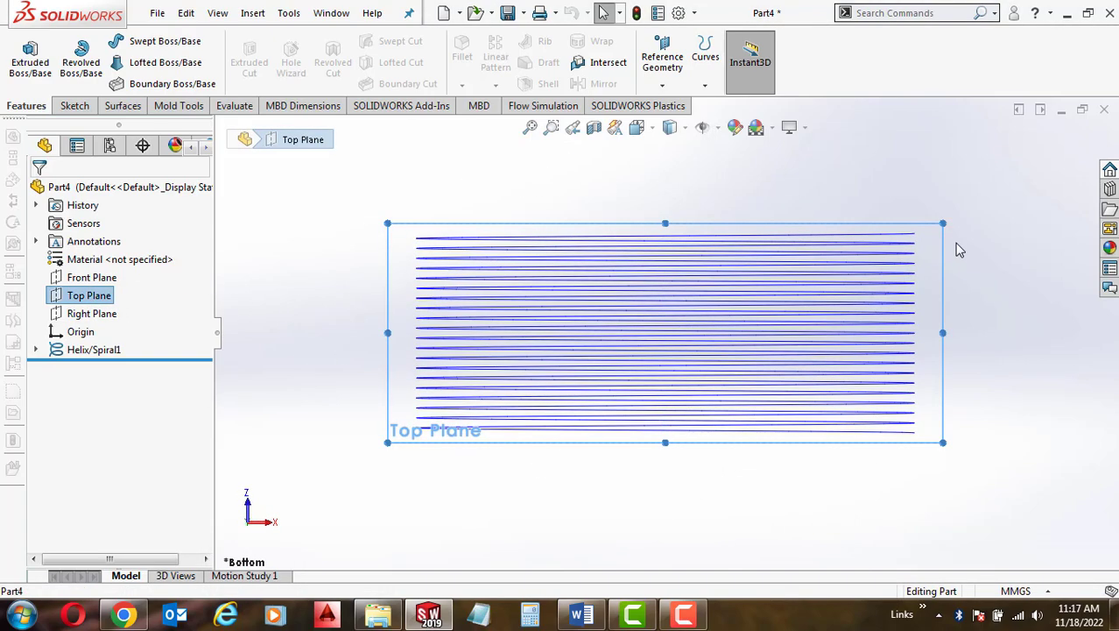
{"action": "scroll", "coordinate": [876, 250], "scroll_direction": "down", "scroll_amount": 6}
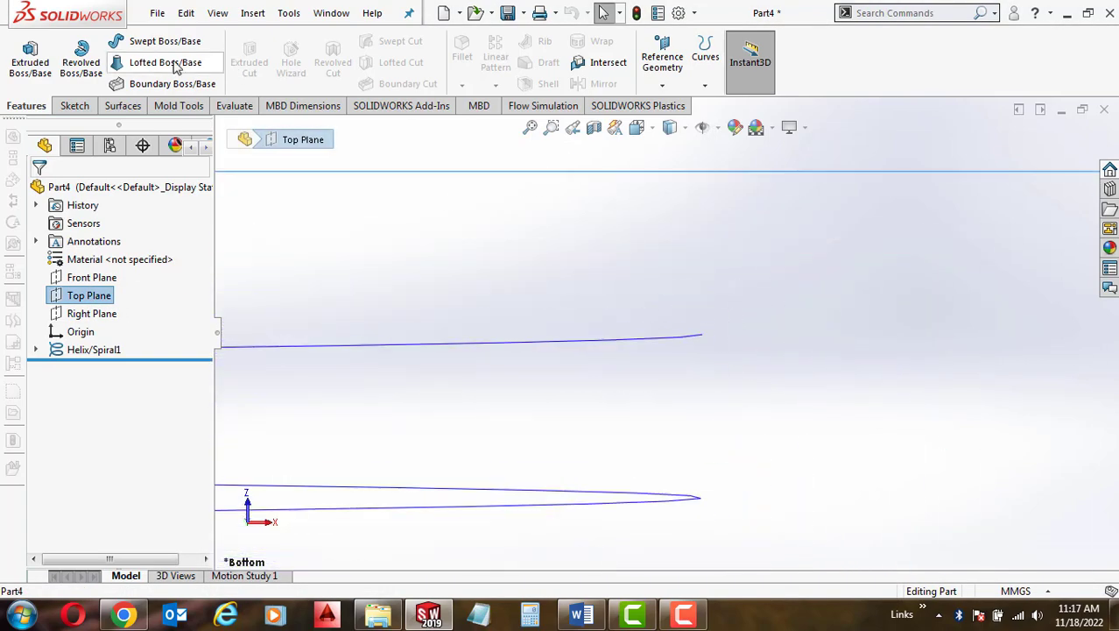
{"action": "left_click", "coordinate": [75, 105]}
{"action": "left_click", "coordinate": [139, 42]}
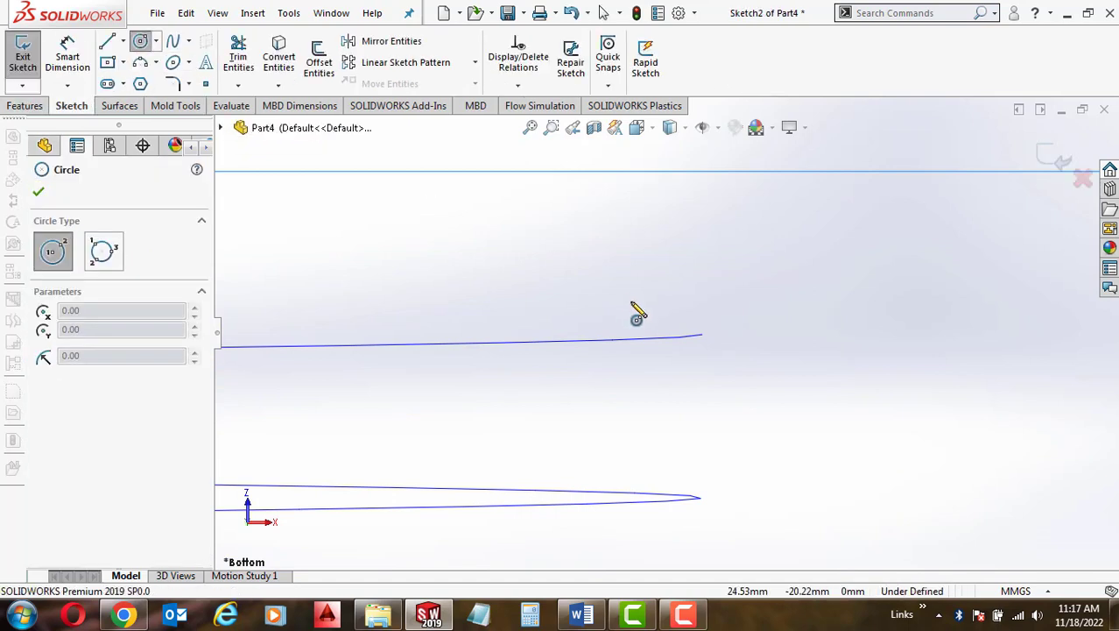
{"action": "left_click", "coordinate": [702, 334]}
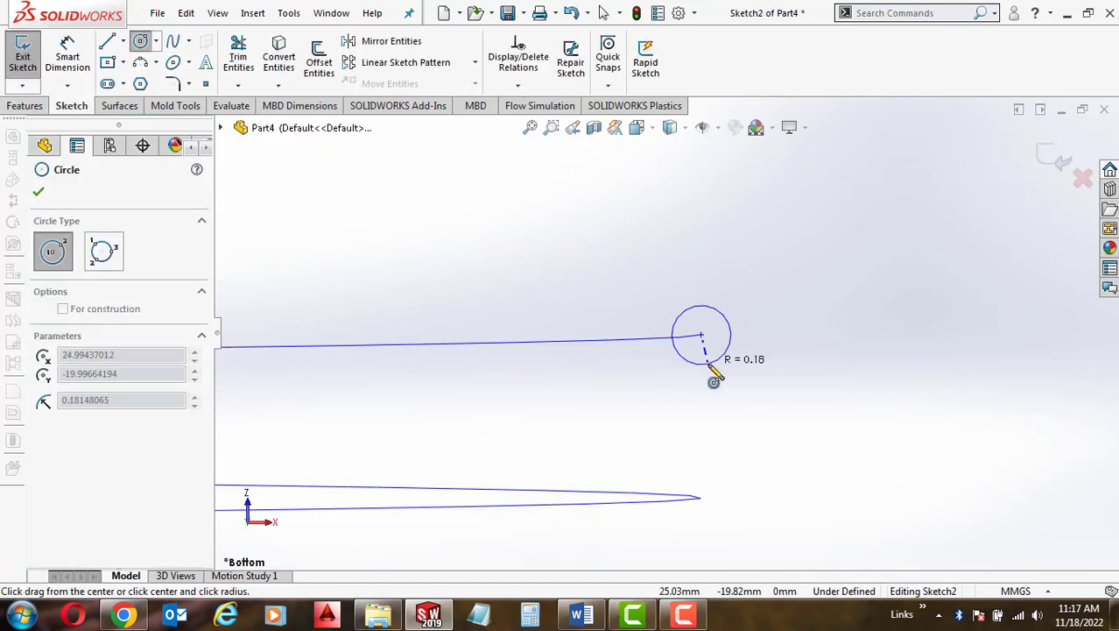
{"action": "left_click", "coordinate": [708, 363]}
- Dimension the small circle's diameter to 0.5 mm and close the sketch
{"action": "left_click", "coordinate": [68, 55]}
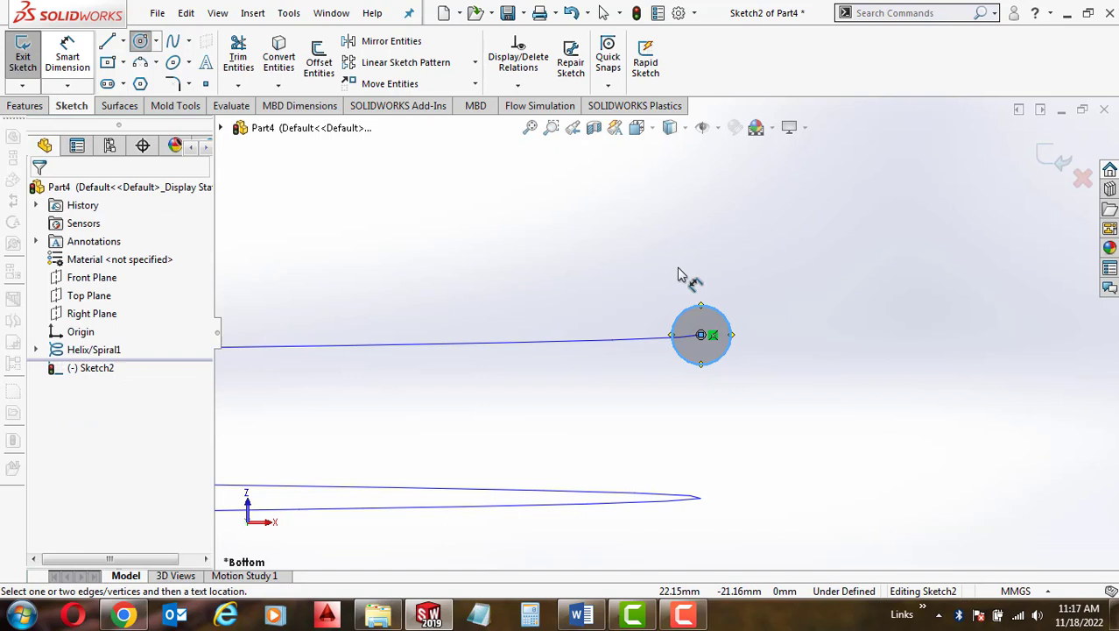
{"action": "left_click", "coordinate": [723, 320]}
{"action": "left_click", "coordinate": [801, 350]}
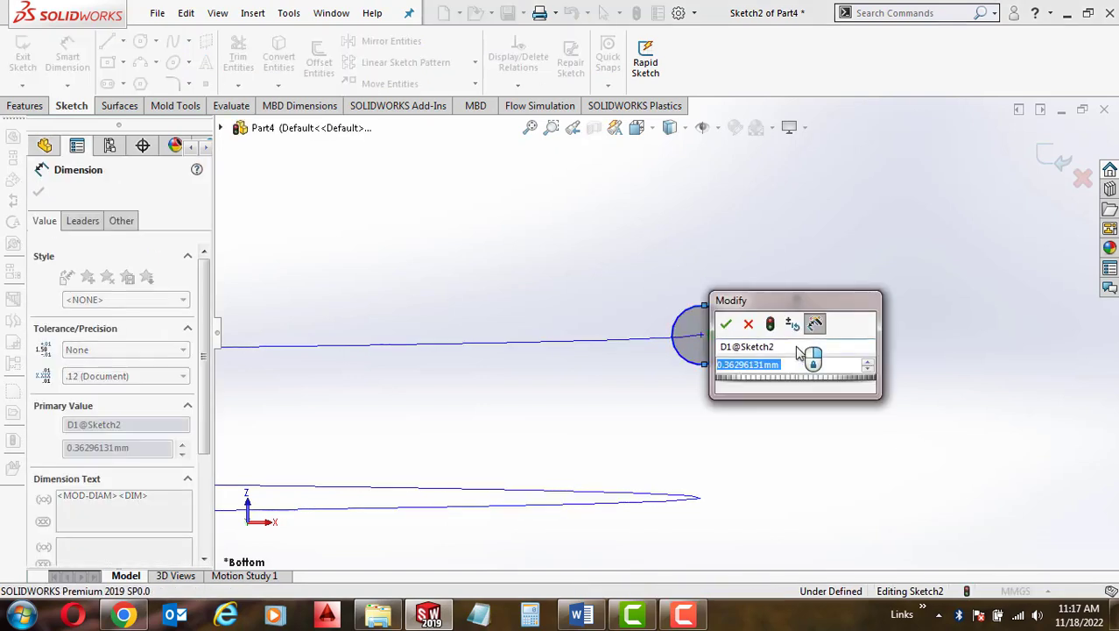
{"action": "type", "text": "0.5"}
{"action": "key", "text": "Return"}
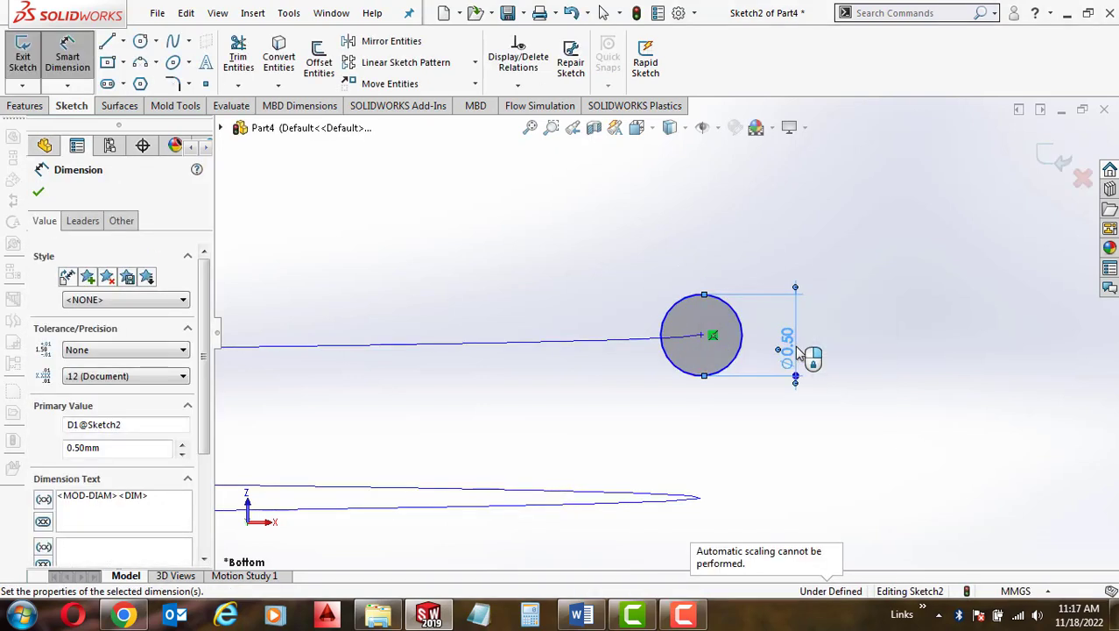
{"action": "left_click", "coordinate": [1058, 160]}
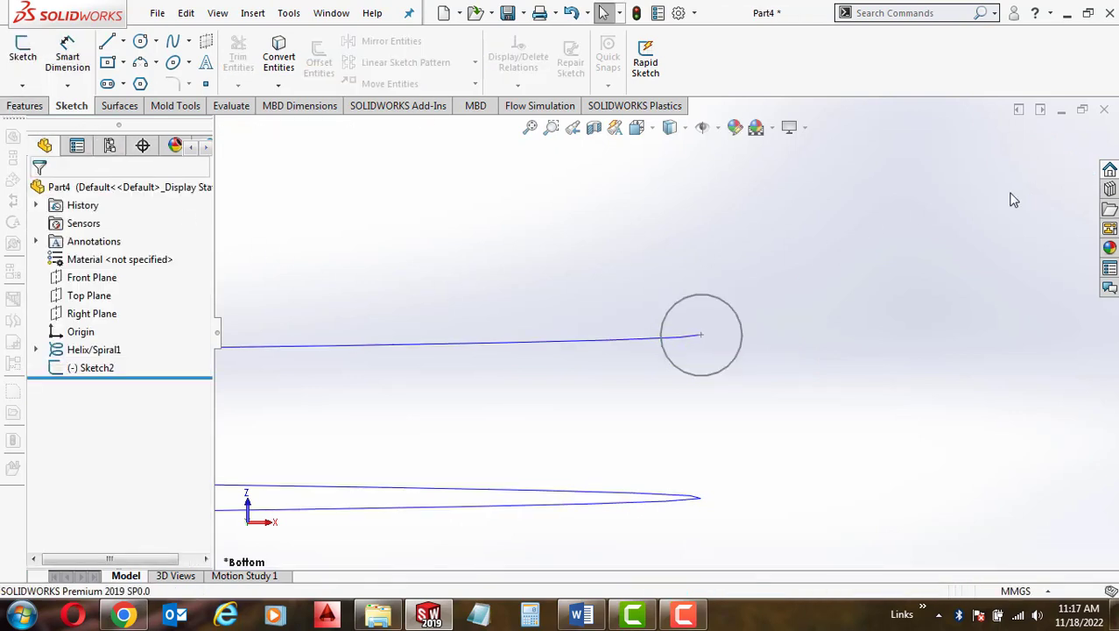
- Sweep the 0.5 mm circle sketch along the helix as a Swept Boss/Base to form the coil
{"action": "left_click", "coordinate": [22, 106]}
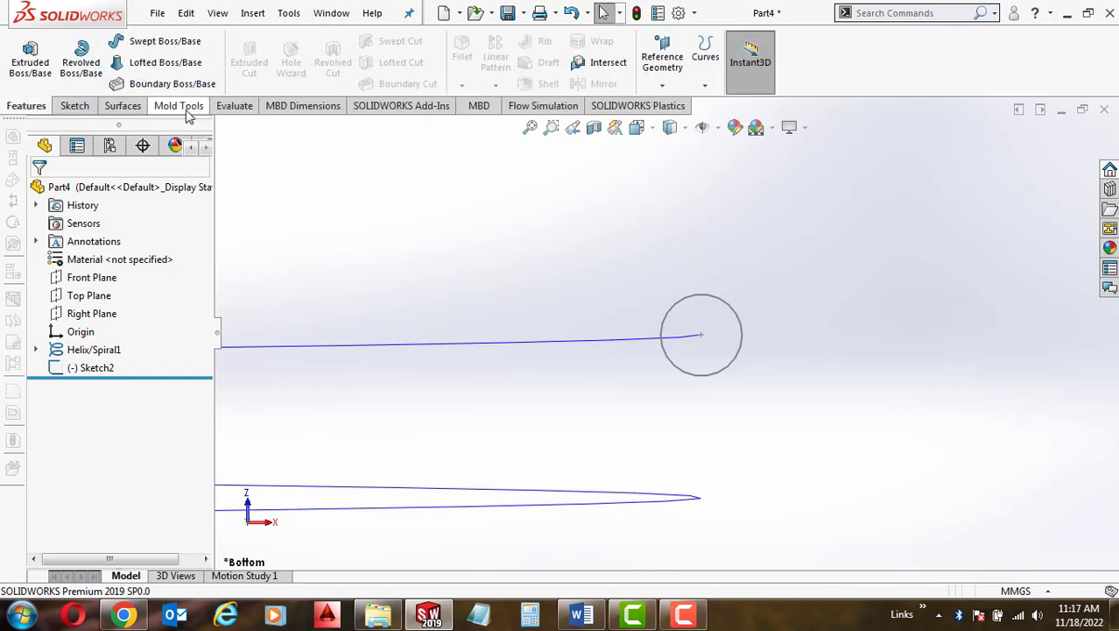
{"action": "left_click", "coordinate": [153, 43]}
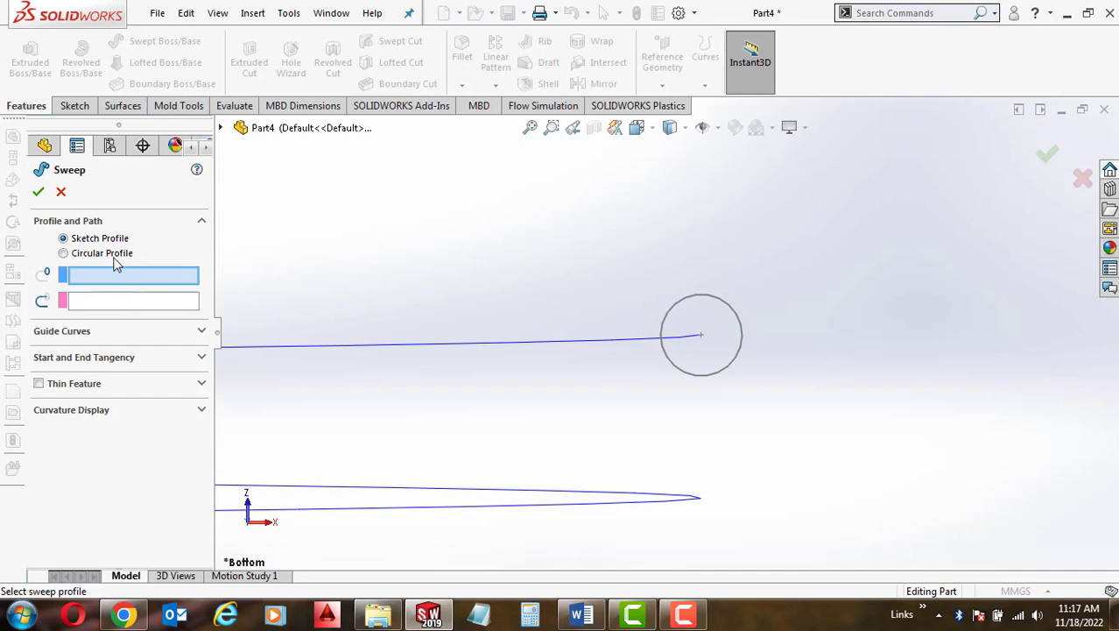
{"action": "left_click", "coordinate": [713, 300]}
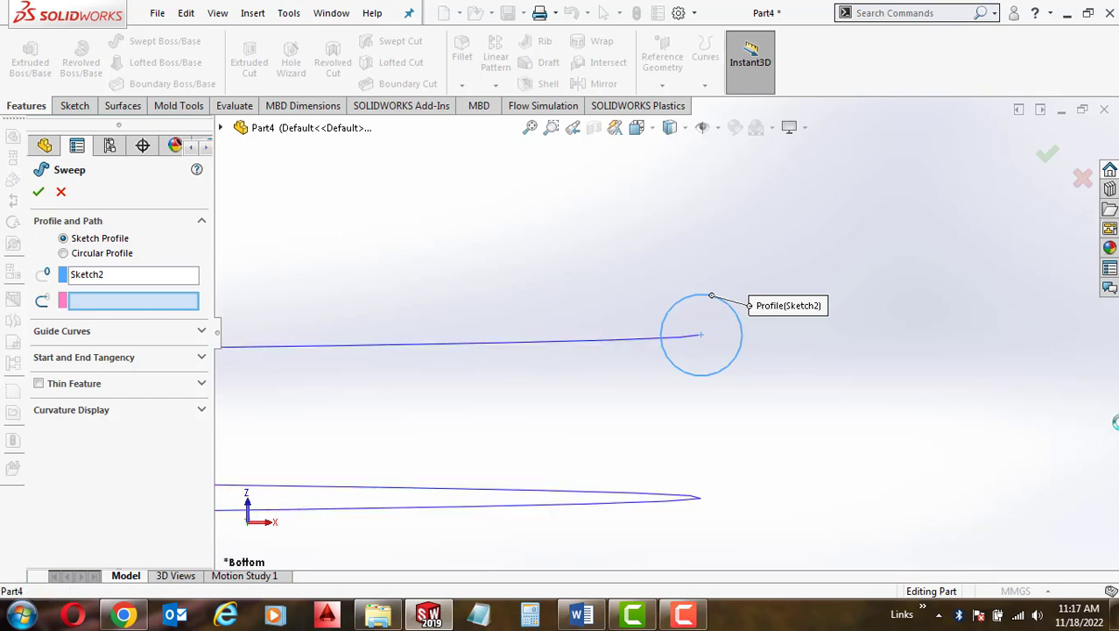
{"action": "left_click", "coordinate": [693, 351]}
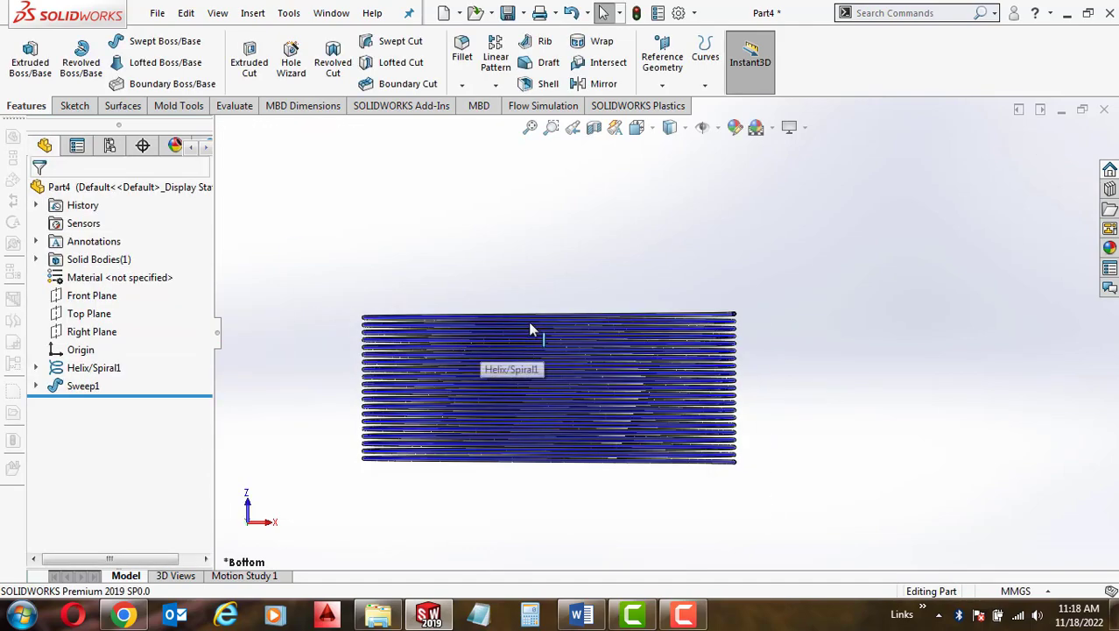
- Examine the swept coil's turns and its circular end face in the Bottom view
{"action": "scroll", "coordinate": [819, 325], "scroll_direction": "up", "scroll_amount": 3}
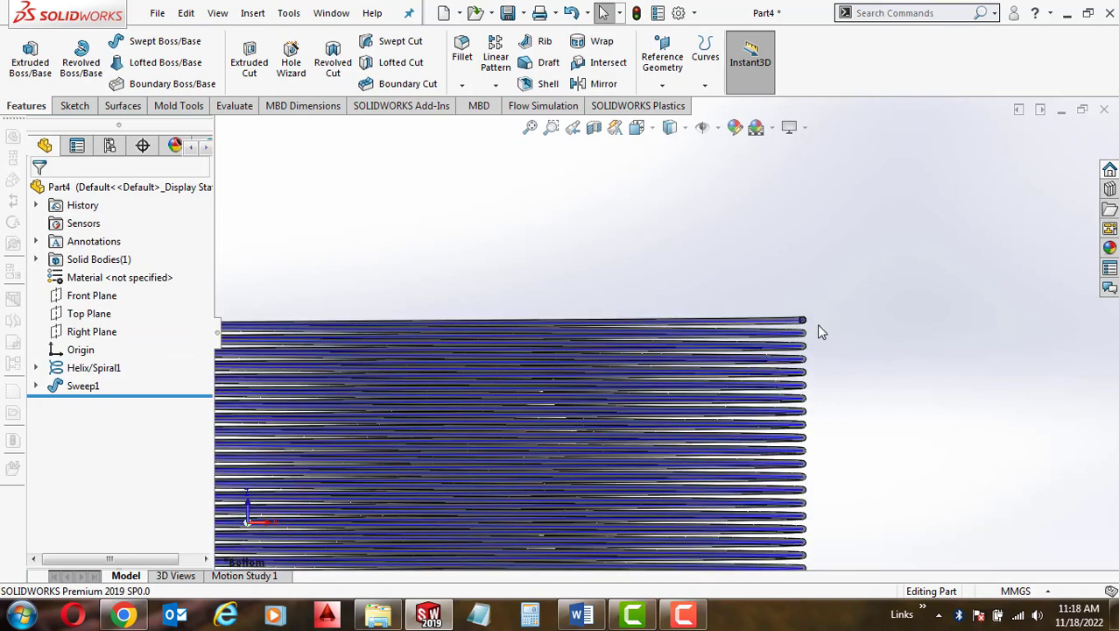
{"action": "scroll", "coordinate": [804, 324], "scroll_direction": "down", "scroll_amount": 4}
{"action": "scroll", "coordinate": [711, 328], "scroll_direction": "up", "scroll_amount": 2}
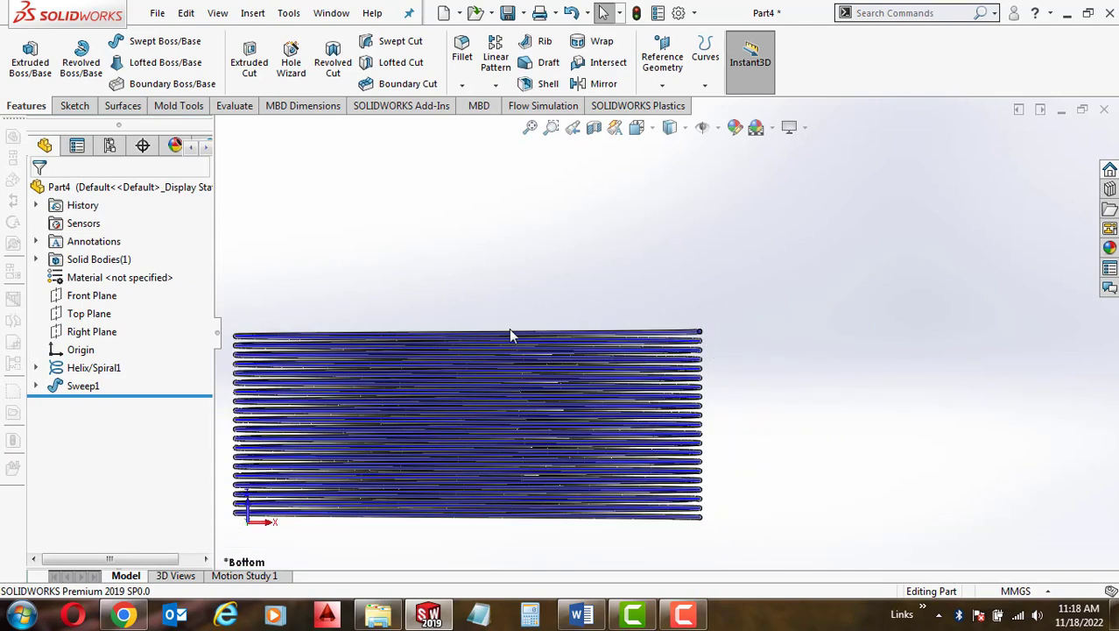
{"action": "scroll", "coordinate": [239, 330], "scroll_direction": "up", "scroll_amount": 6}
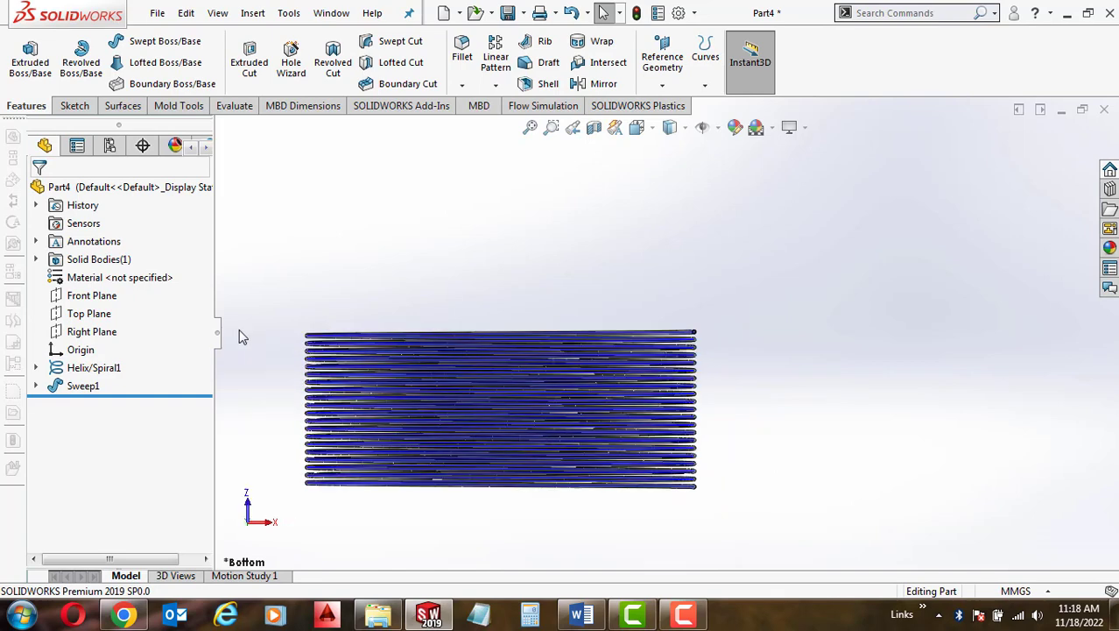
{"action": "scroll", "coordinate": [613, 326], "scroll_direction": "down", "scroll_amount": 6}
{"action": "scroll", "coordinate": [1081, 444], "scroll_direction": "up", "scroll_amount": 1}
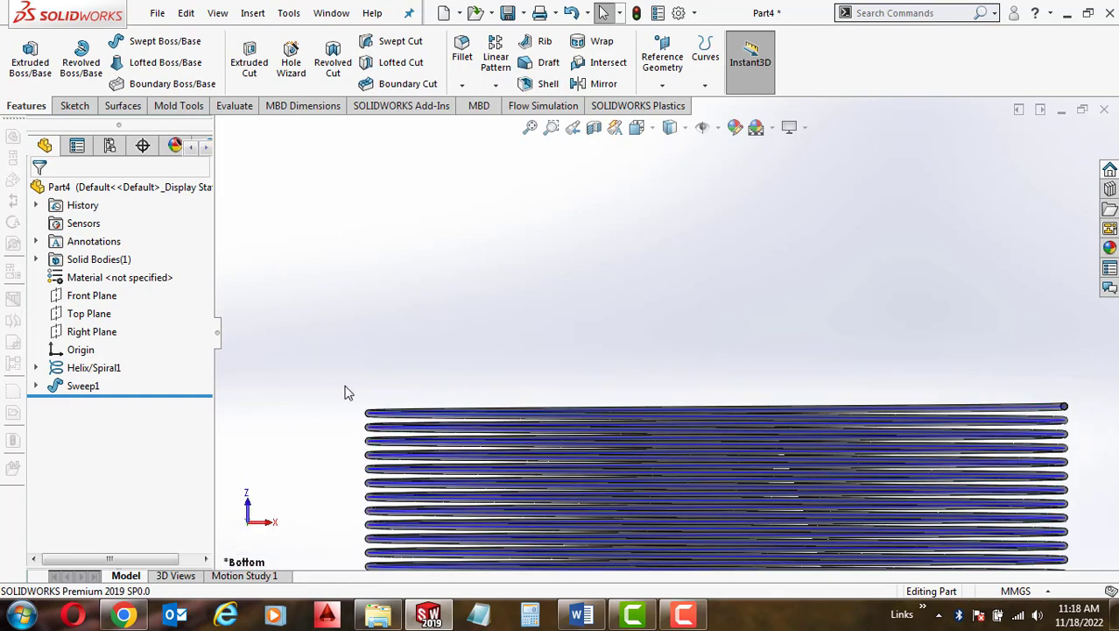
{"action": "scroll", "coordinate": [622, 315], "scroll_direction": "up", "scroll_amount": 2}
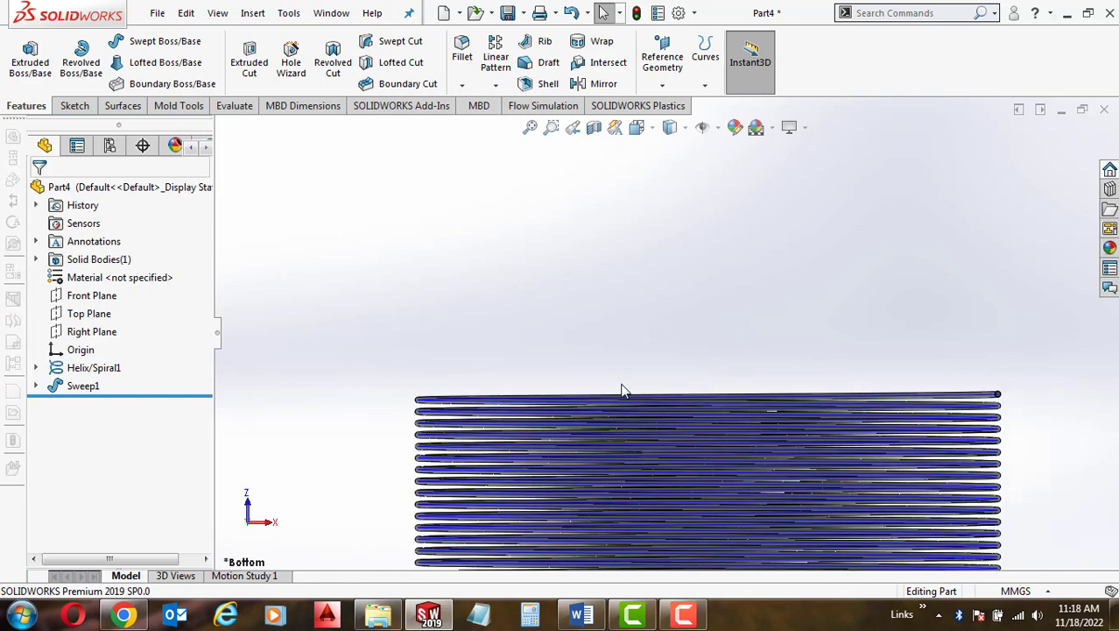
{"action": "scroll", "coordinate": [929, 391], "scroll_direction": "down", "scroll_amount": 5}
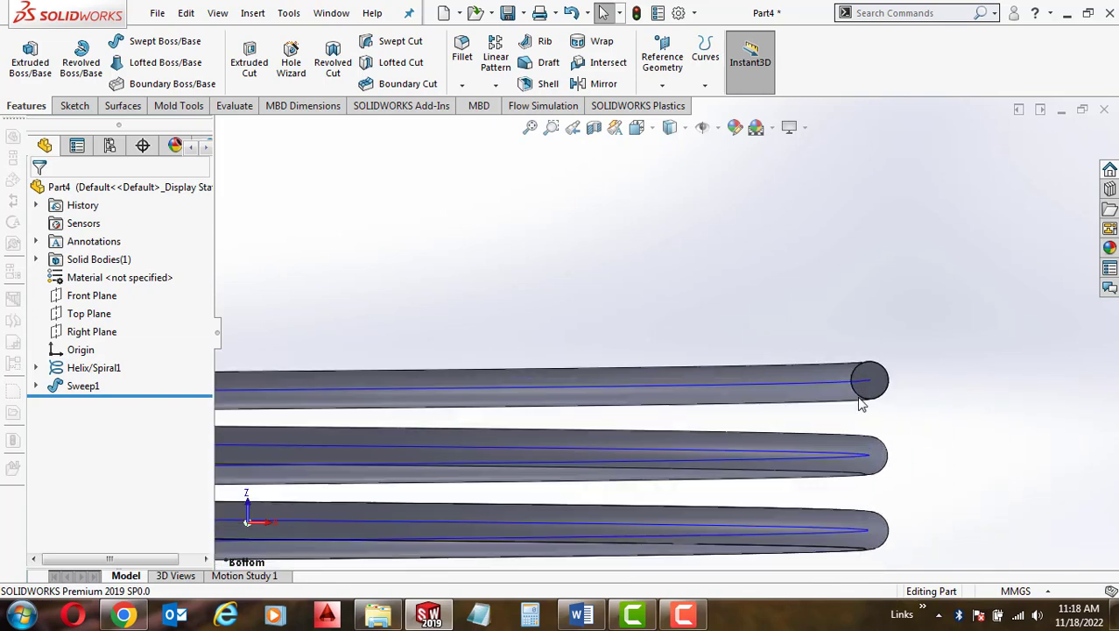
- Start a sketch on the coil's end face and draw a horizontal line about 60 mm long from that face's edge past the coil's opposite side
{"action": "left_click", "coordinate": [870, 393]}
{"action": "left_click", "coordinate": [936, 345]}
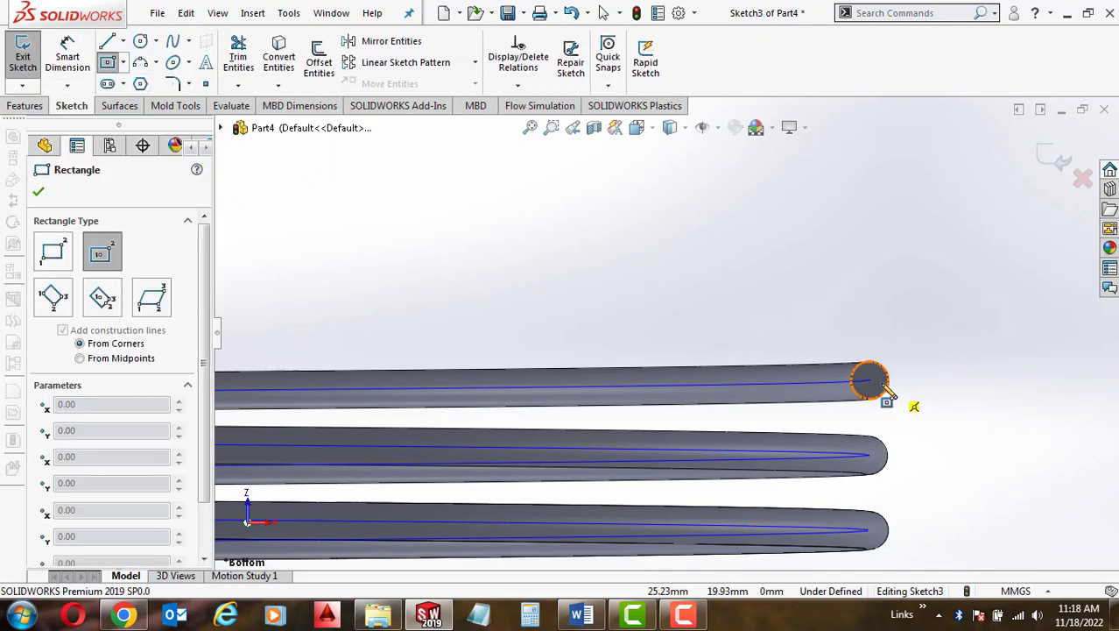
{"action": "left_click", "coordinate": [108, 41]}
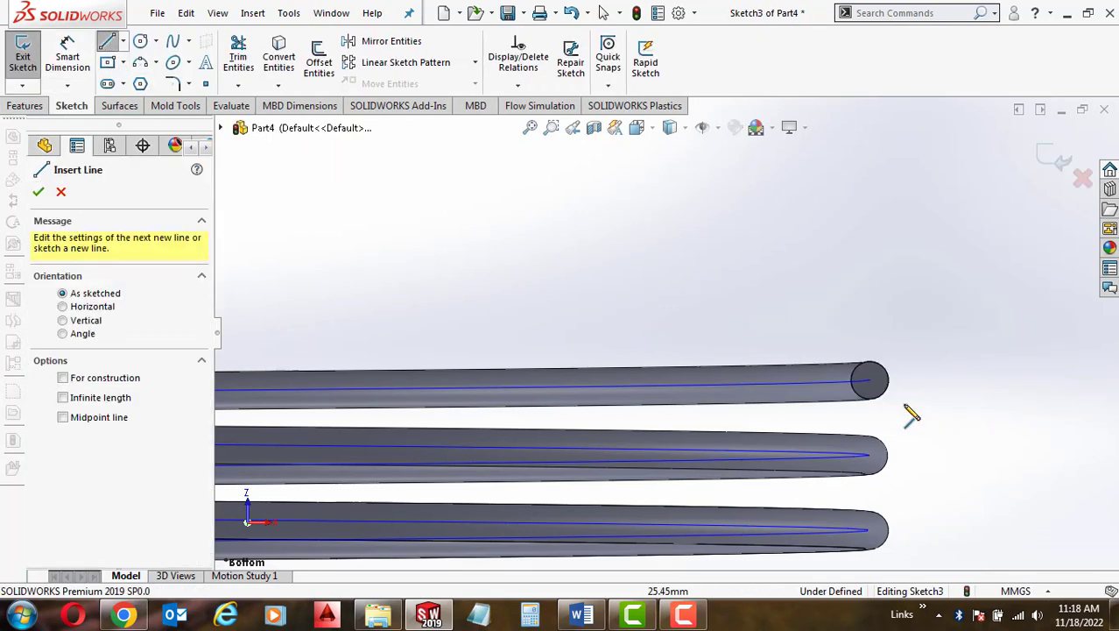
{"action": "scroll", "coordinate": [665, 333], "scroll_direction": "up", "scroll_amount": 5}
{"action": "scroll", "coordinate": [359, 359], "scroll_direction": "up", "scroll_amount": 3}
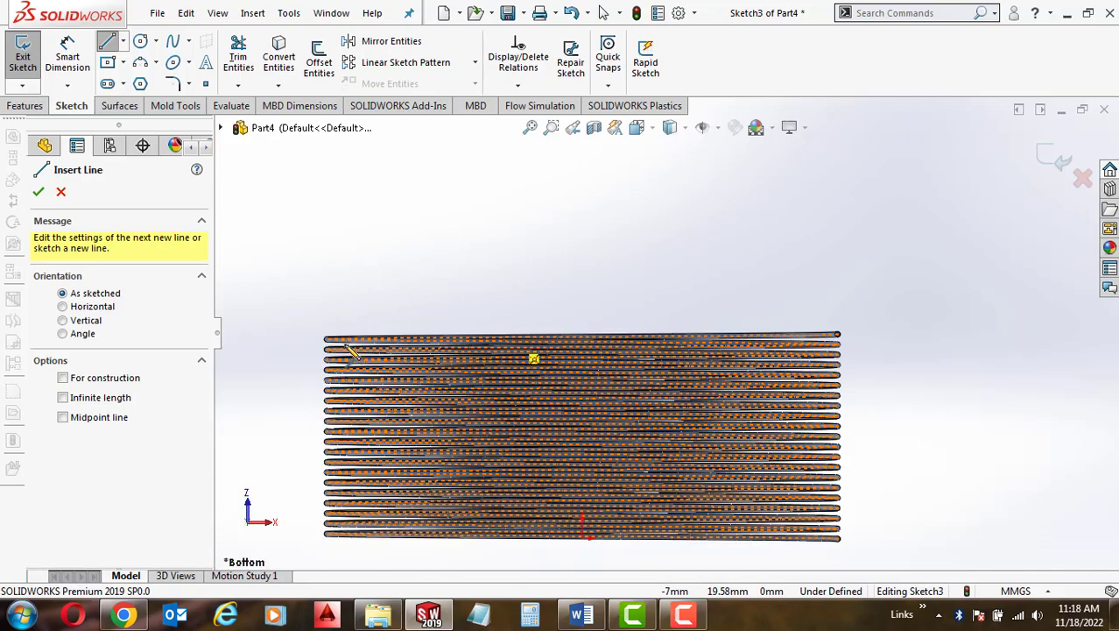
{"action": "scroll", "coordinate": [368, 337], "scroll_direction": "down", "scroll_amount": 5}
{"action": "scroll", "coordinate": [435, 357], "scroll_direction": "down", "scroll_amount": 3}
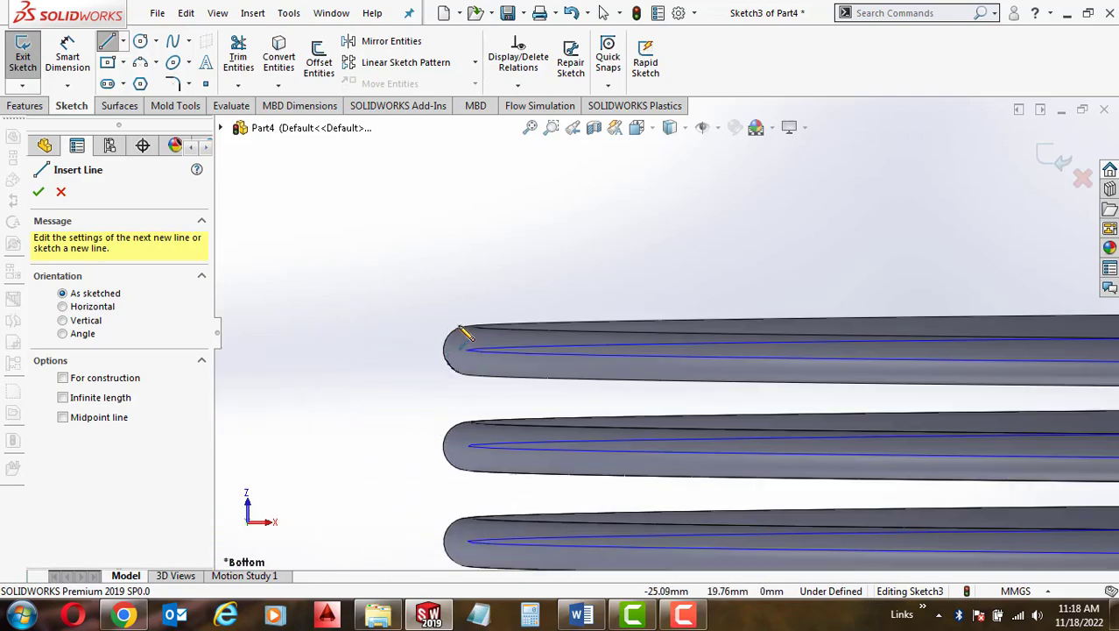
{"action": "scroll", "coordinate": [832, 415], "scroll_direction": "up", "scroll_amount": 6}
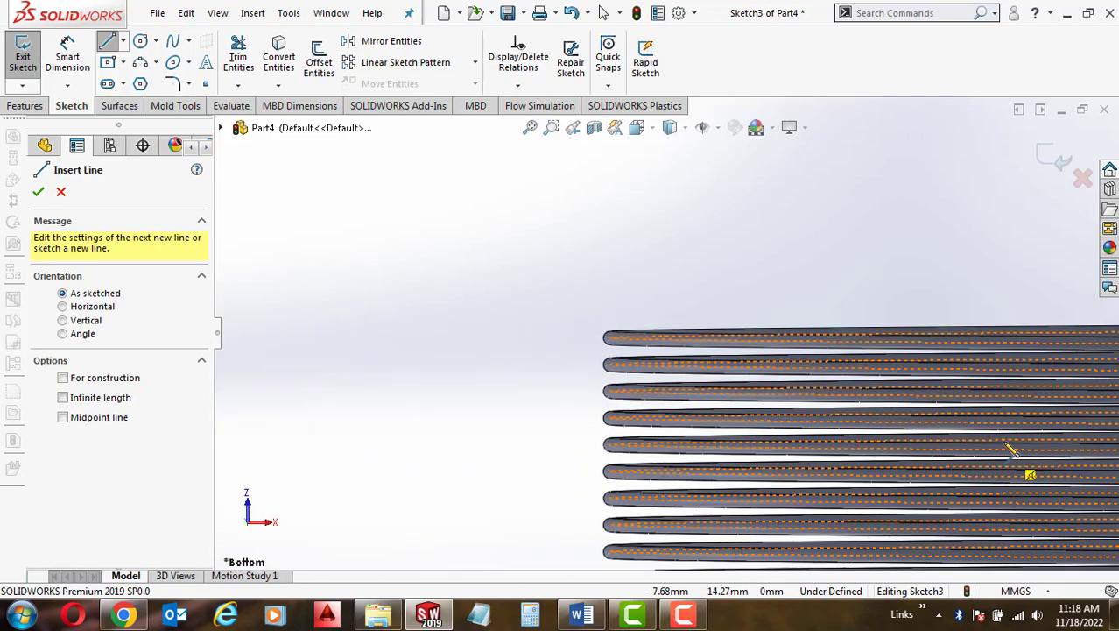
{"action": "scroll", "coordinate": [1002, 324], "scroll_direction": "up", "scroll_amount": 4}
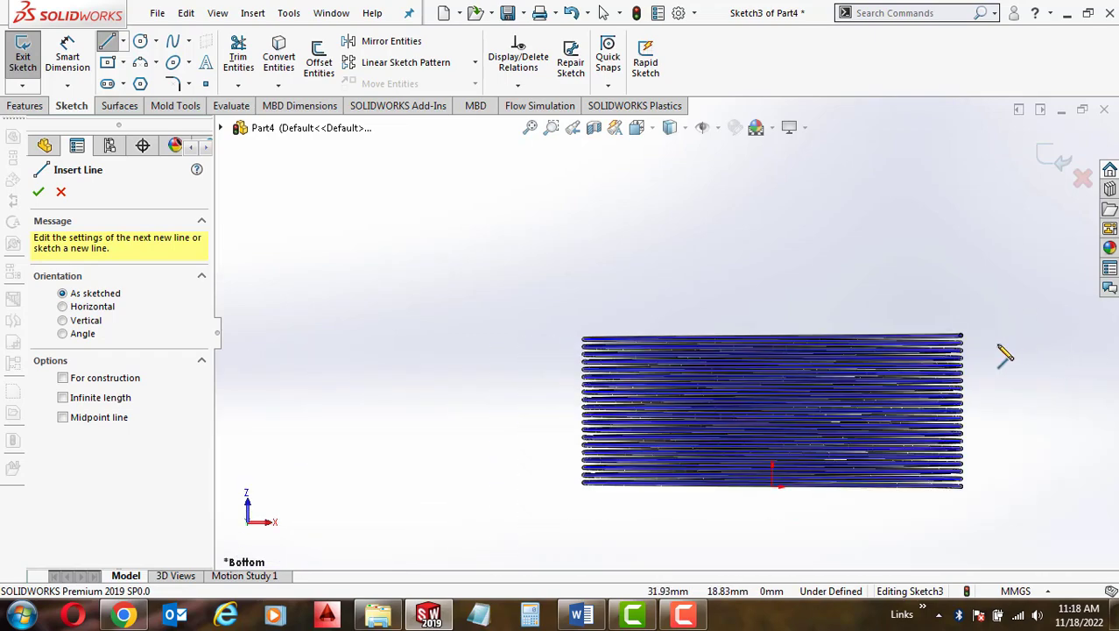
{"action": "scroll", "coordinate": [1004, 352], "scroll_direction": "down", "scroll_amount": 5}
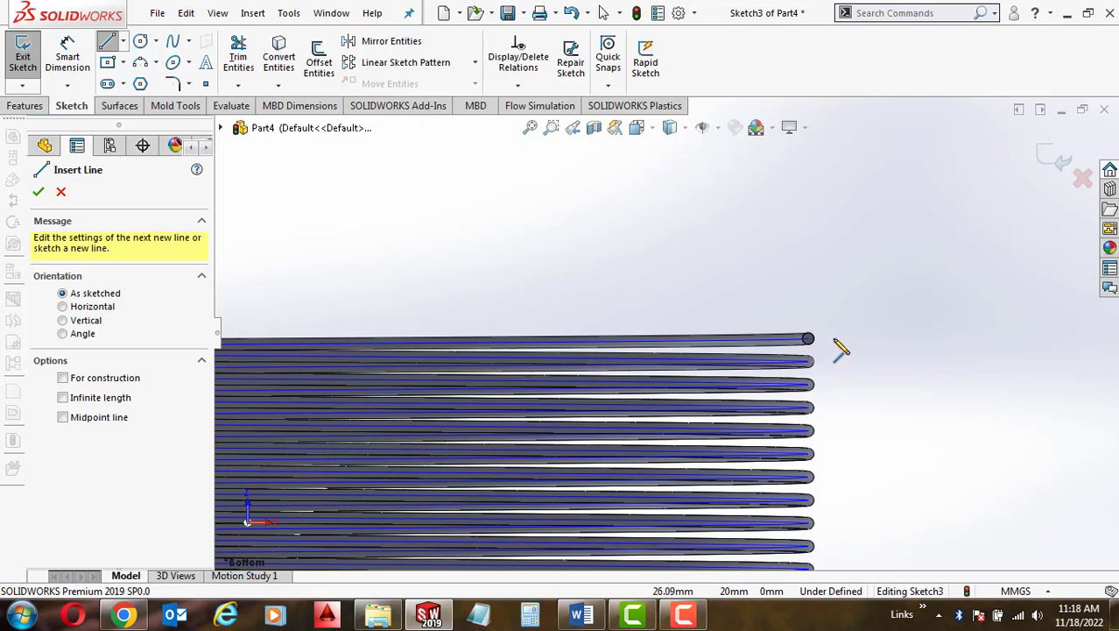
{"action": "scroll", "coordinate": [828, 345], "scroll_direction": "down", "scroll_amount": 5}
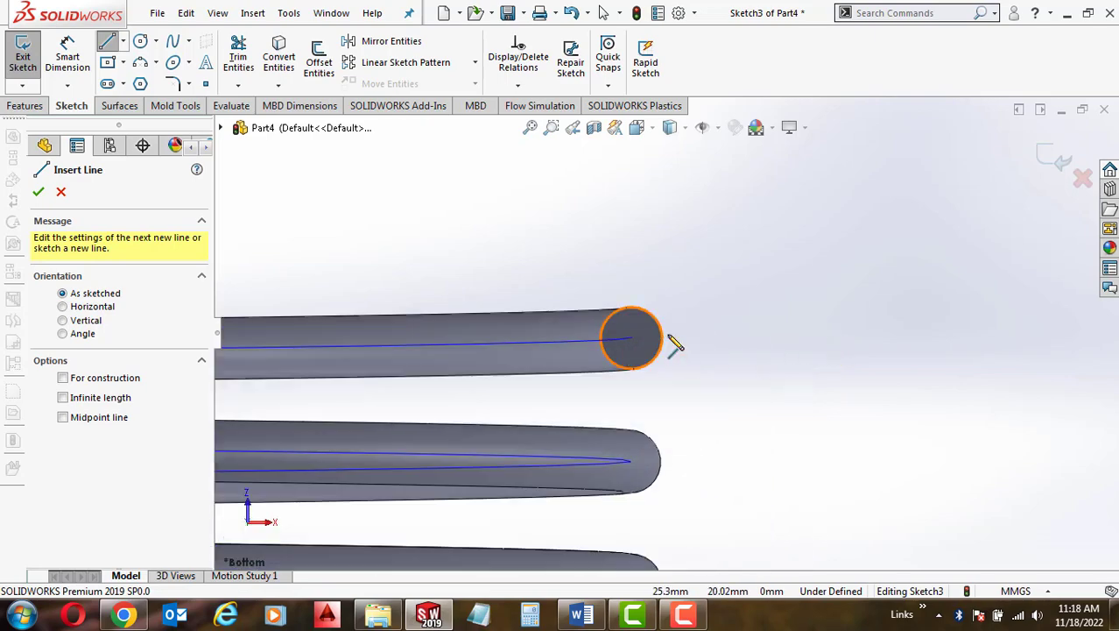
{"action": "scroll", "coordinate": [711, 355], "scroll_direction": "up", "scroll_amount": 2}
{"action": "left_click", "coordinate": [663, 338]}
{"action": "scroll", "coordinate": [663, 336], "scroll_direction": "up", "scroll_amount": 8}
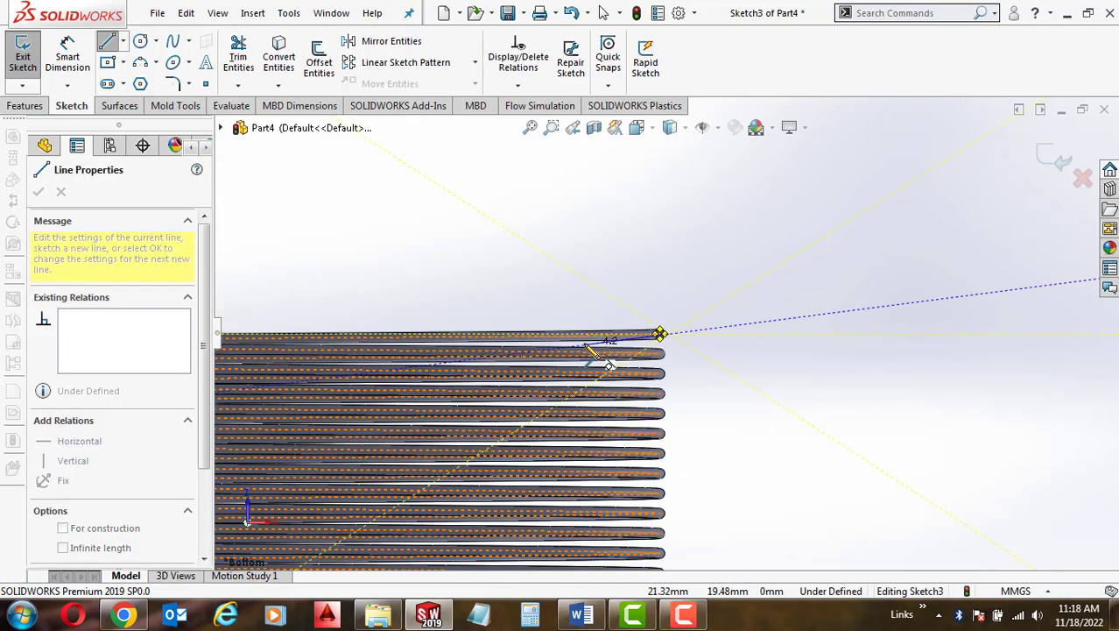
{"action": "scroll", "coordinate": [290, 327], "scroll_direction": "down", "scroll_amount": 2}
{"action": "scroll", "coordinate": [294, 330], "scroll_direction": "up", "scroll_amount": 4}
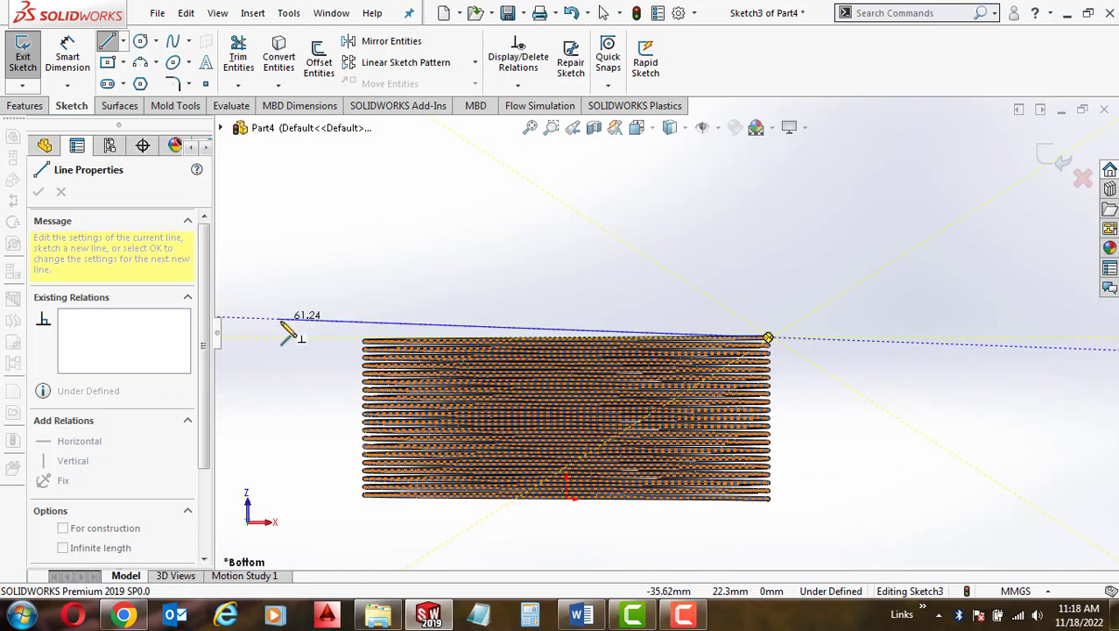
{"action": "left_click", "coordinate": [295, 334]}
- Close the line into a four-sided outline beyond the coil end, with a far edge about 68 mm and a closing side about 11 mm long
{"action": "left_click", "coordinate": [302, 272]}
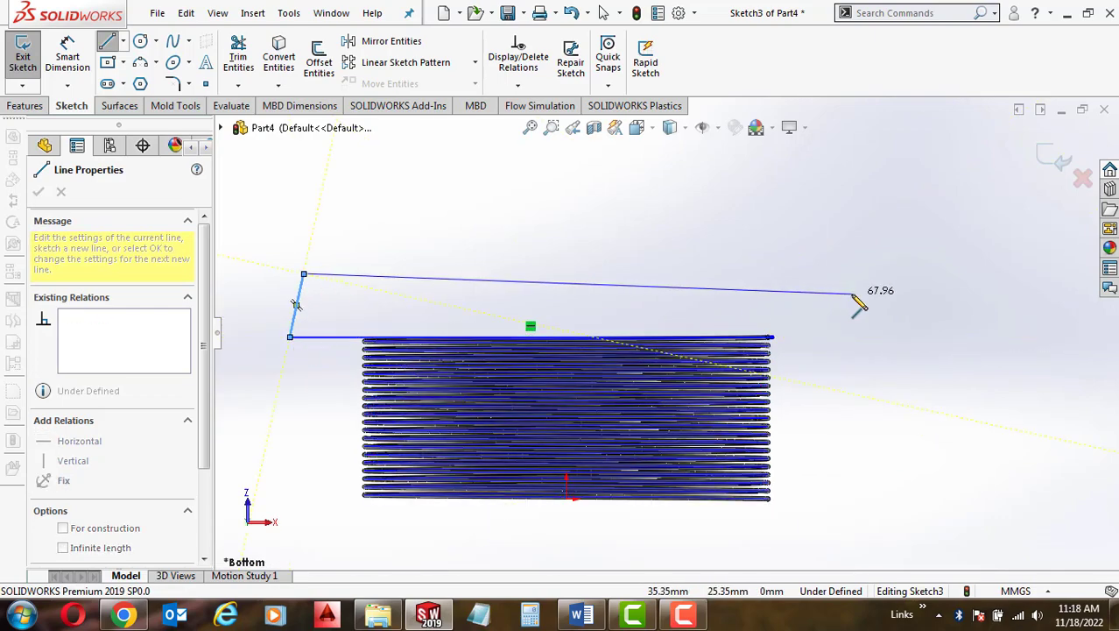
{"action": "left_click", "coordinate": [858, 292]}
{"action": "scroll", "coordinate": [836, 317], "scroll_direction": "down", "scroll_amount": 2}
{"action": "scroll", "coordinate": [772, 340], "scroll_direction": "down", "scroll_amount": 2}
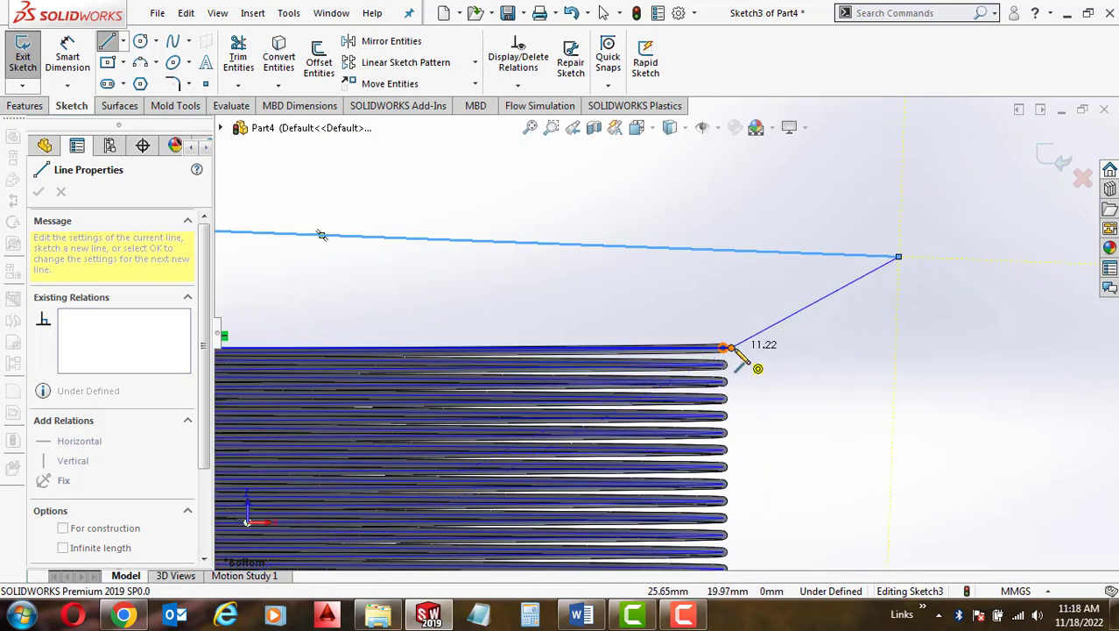
{"action": "left_click", "coordinate": [732, 347]}
- Cut-extrude the four-sided outline with a Blind depth extended past the coil to trim its end turn
{"action": "left_click", "coordinate": [24, 105]}
{"action": "left_click", "coordinate": [249, 61]}
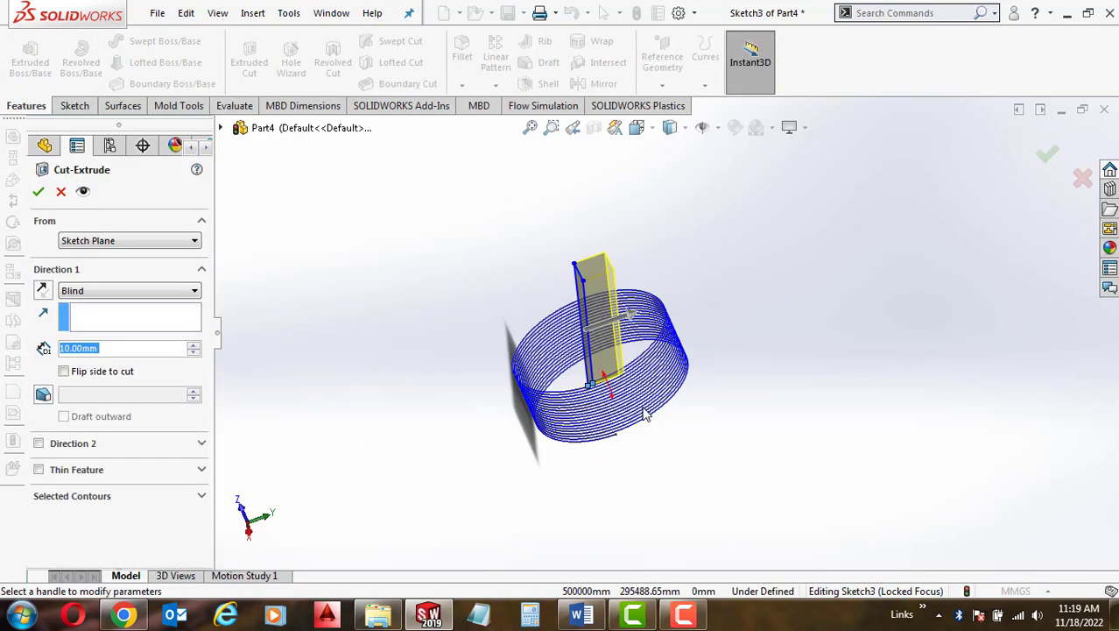
{"action": "left_click_drag", "start_coordinate": [626, 315], "coordinate": [724, 281]}
{"action": "scroll", "coordinate": [583, 380], "scroll_direction": "down", "scroll_amount": 6}
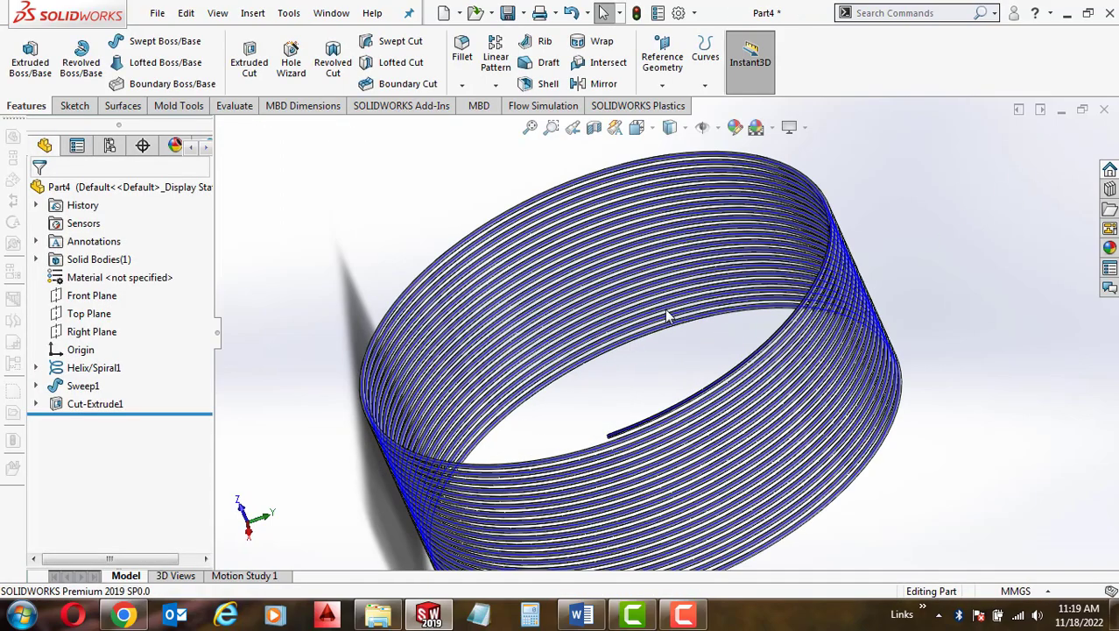
- Examine the trimmed coil in the Bottom view and from several other angles
{"action": "middle_click_drag", "start_coordinate": [667, 315], "coordinate": [743, 245]}
{"action": "scroll", "coordinate": [603, 430], "scroll_direction": "up", "scroll_amount": 4}
{"action": "key", "text": "space"}
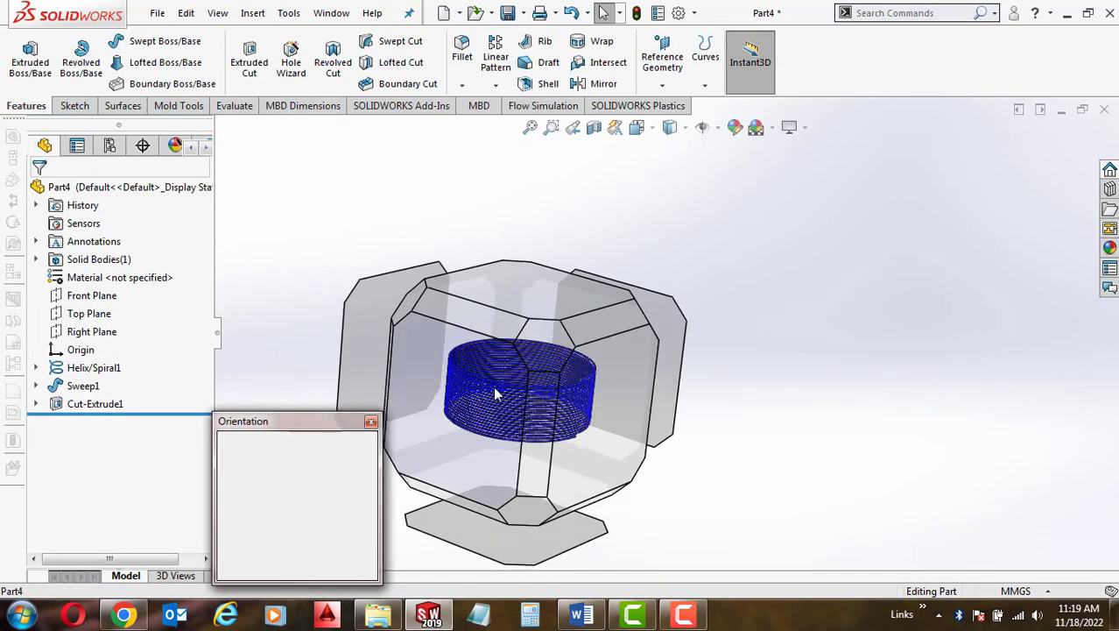
{"action": "left_click", "coordinate": [495, 392]}
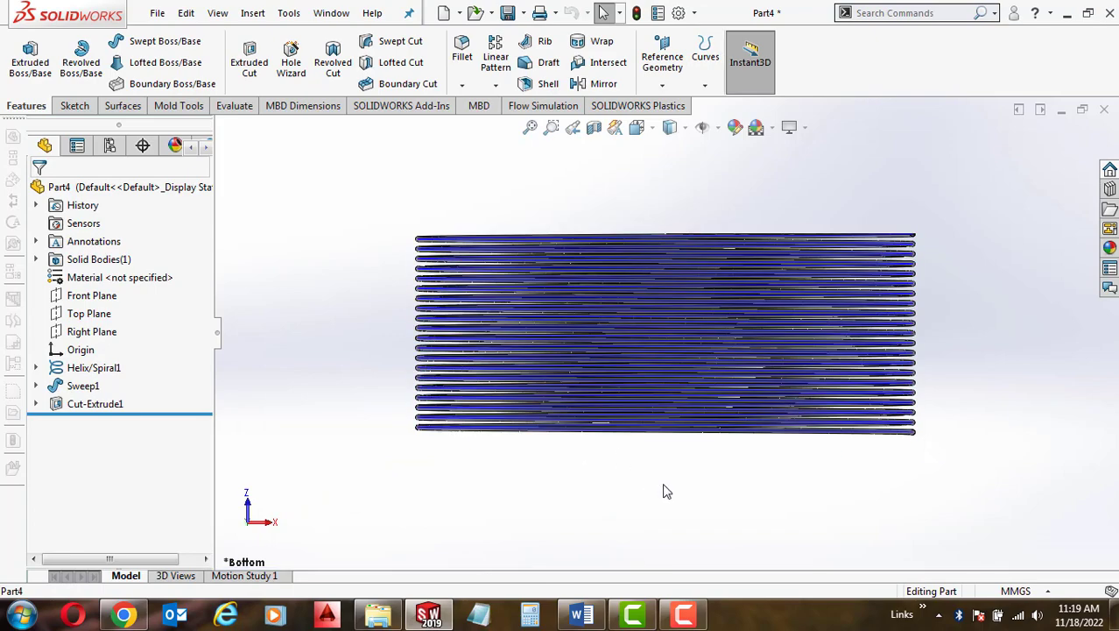
{"action": "middle_click_drag", "start_coordinate": [790, 296], "coordinate": [926, 318]}
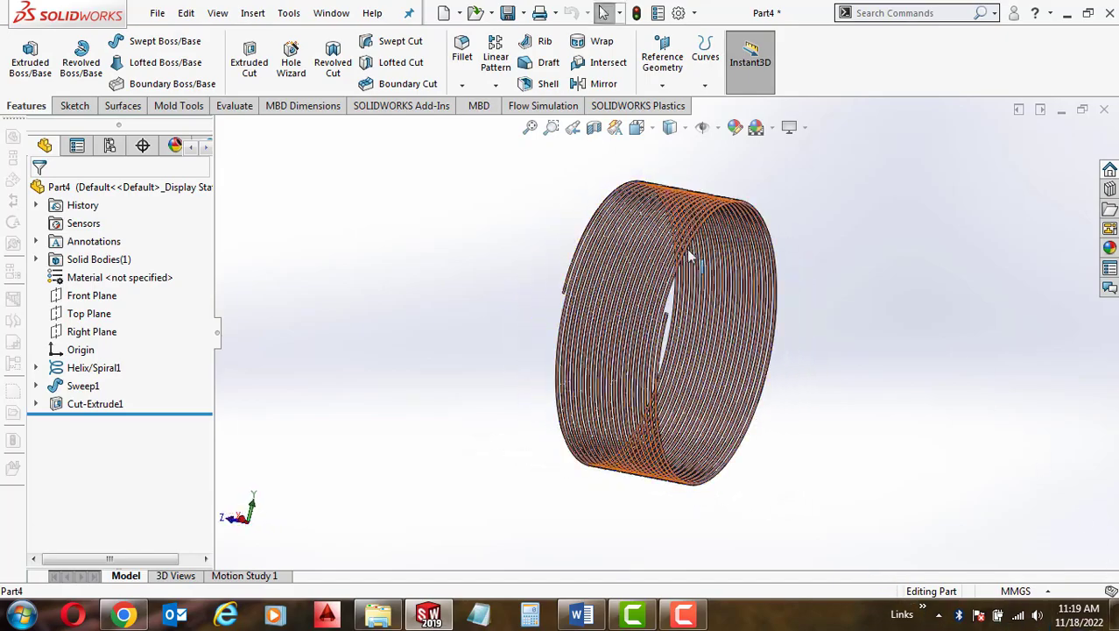
{"action": "middle_click_drag", "start_coordinate": [689, 255], "coordinate": [613, 280]}
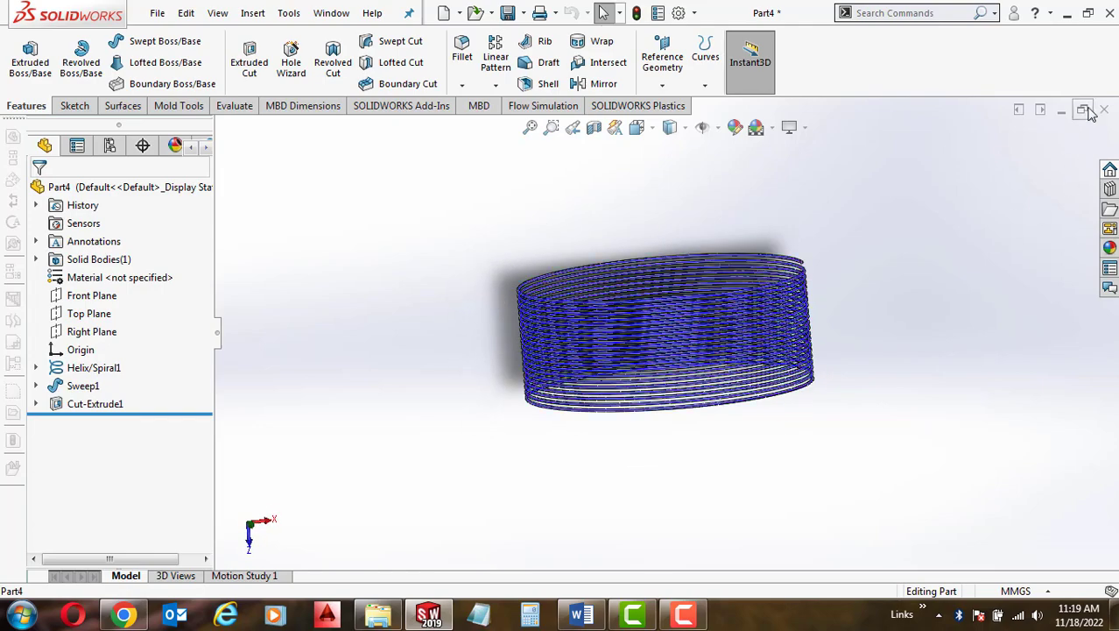